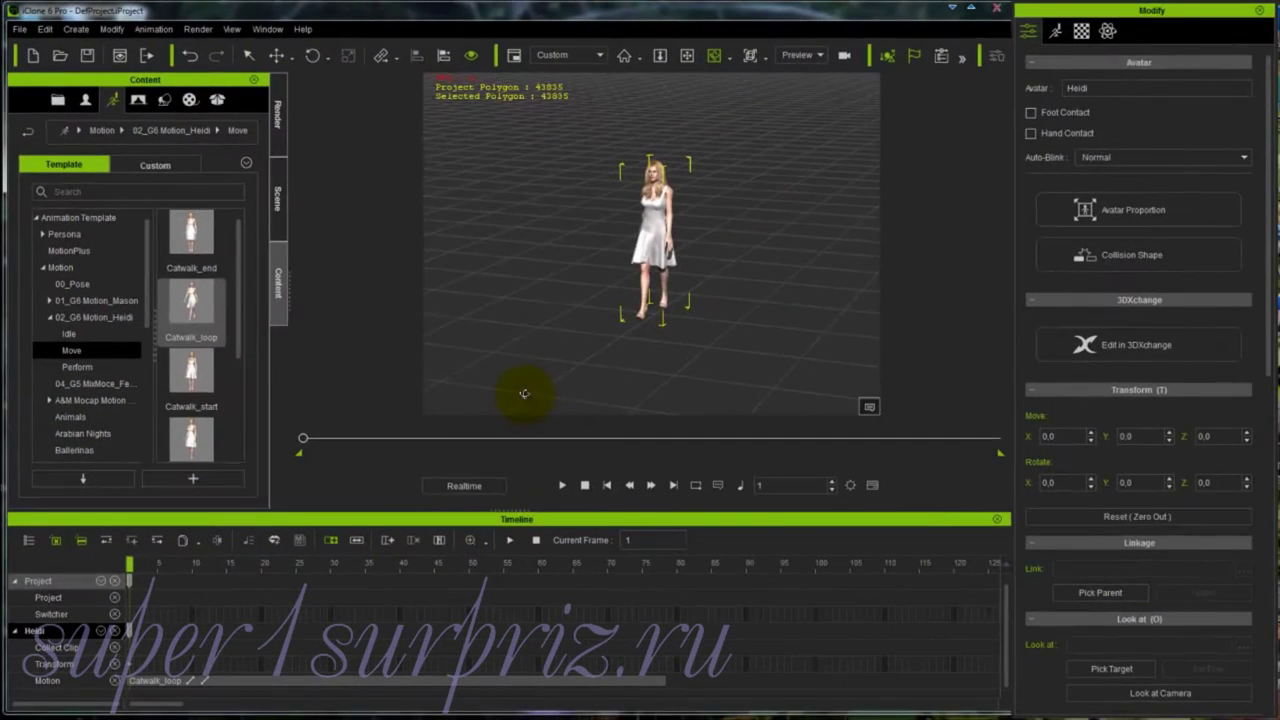
Play back the avatar's Catwalk_loop walk and stop the playback
{"action": "left_click", "coordinate": [563, 486]}
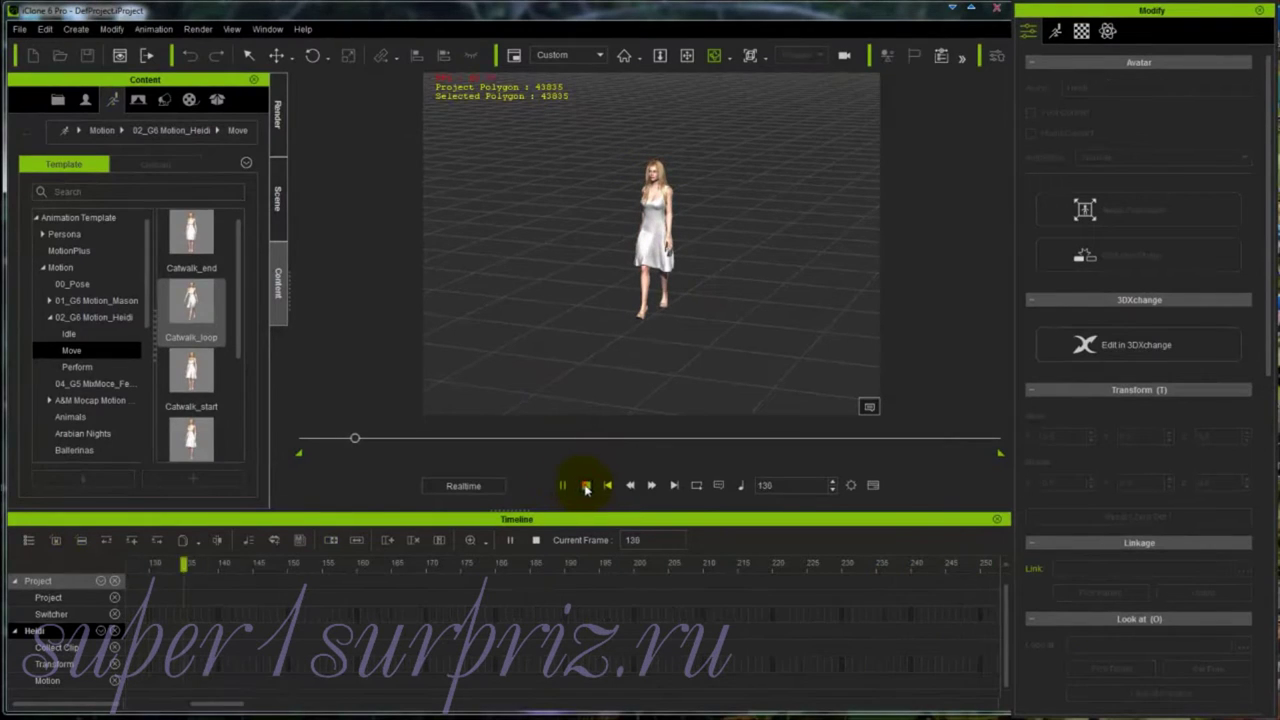
{"action": "left_click", "coordinate": [585, 485]}
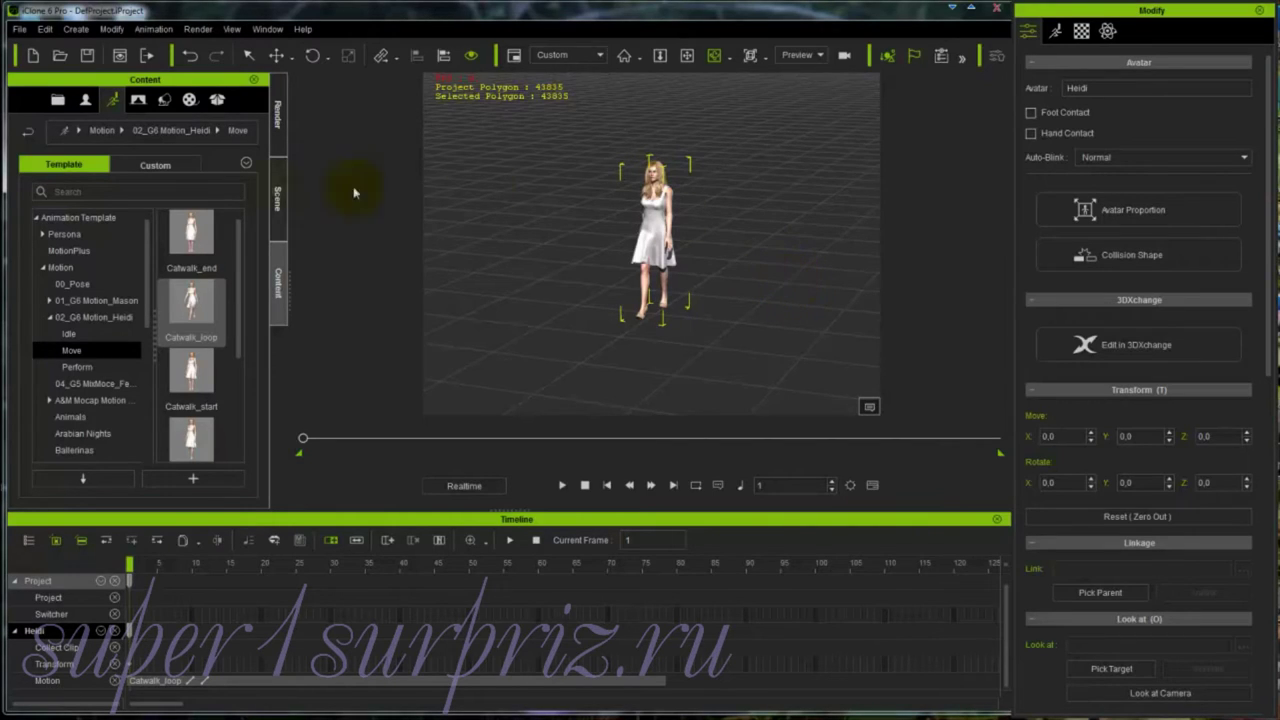
Open the render settings and set the image output frame size to HD 720p (1280x720)
{"action": "left_click", "coordinate": [145, 58]}
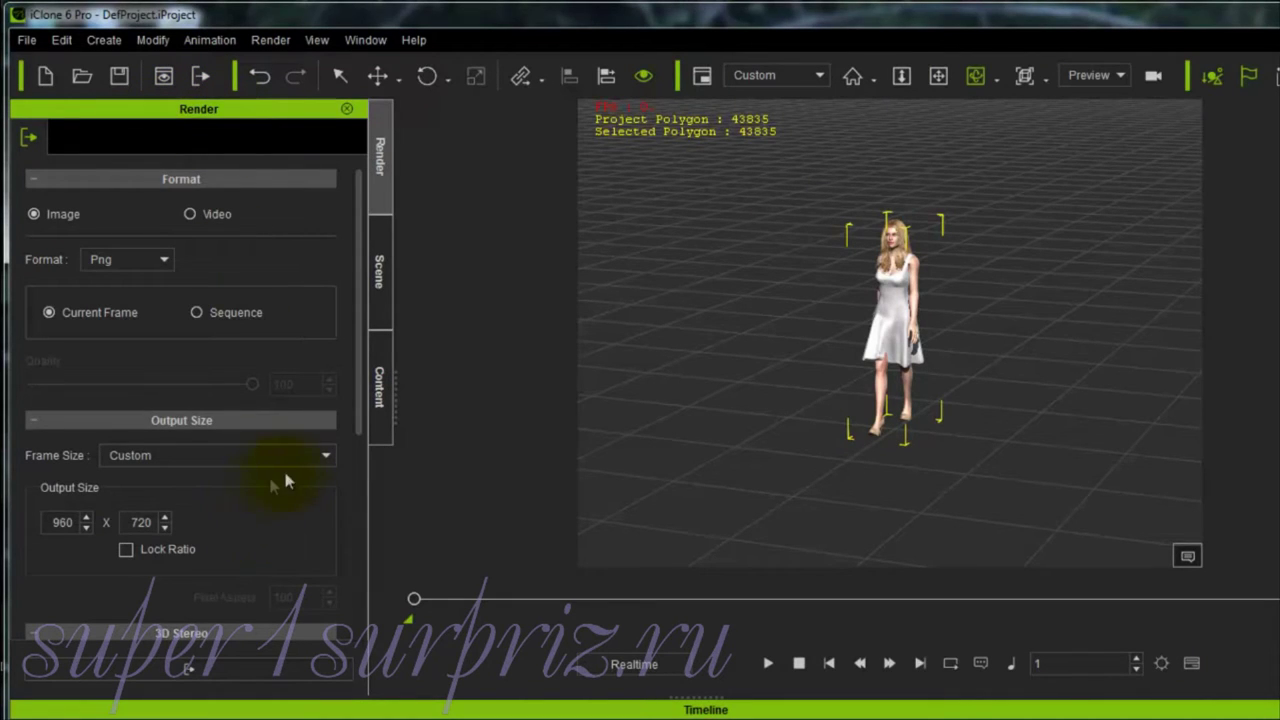
{"action": "left_click", "coordinate": [325, 455]}
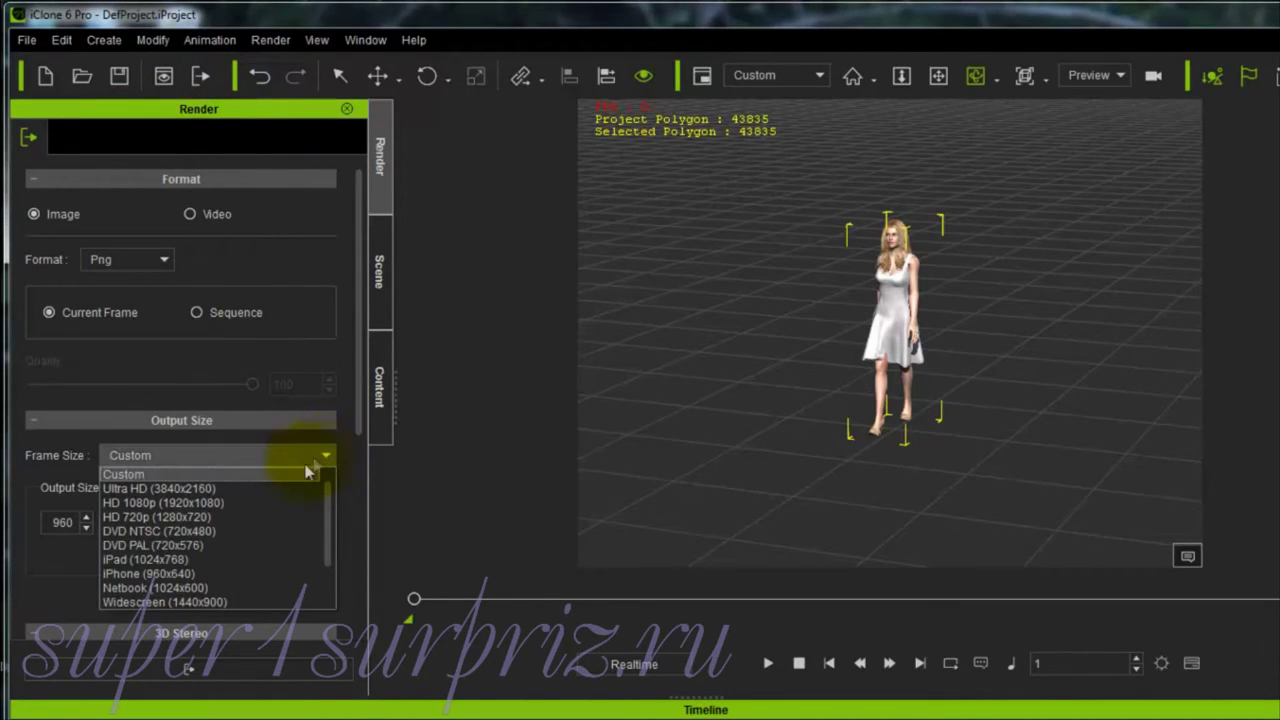
{"action": "left_click", "coordinate": [276, 517]}
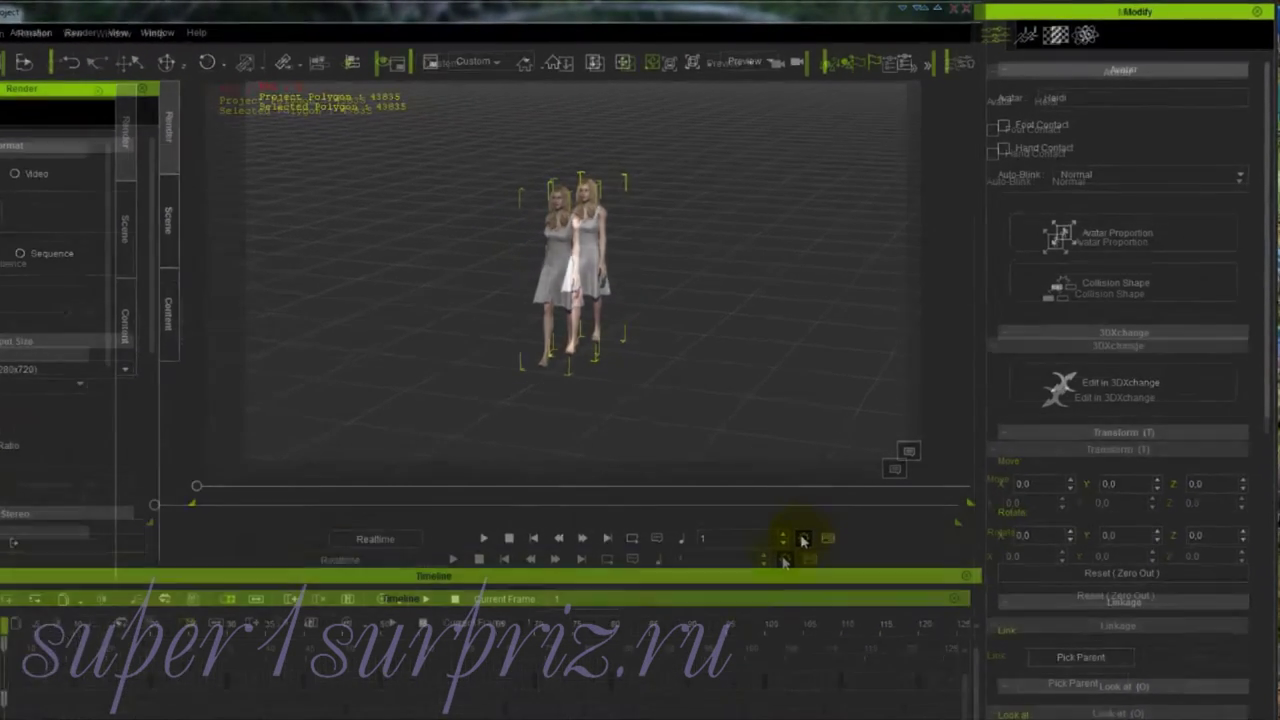
Change the project's 2D background colour to cyan from the basic colours
{"action": "left_click", "coordinate": [849, 487]}
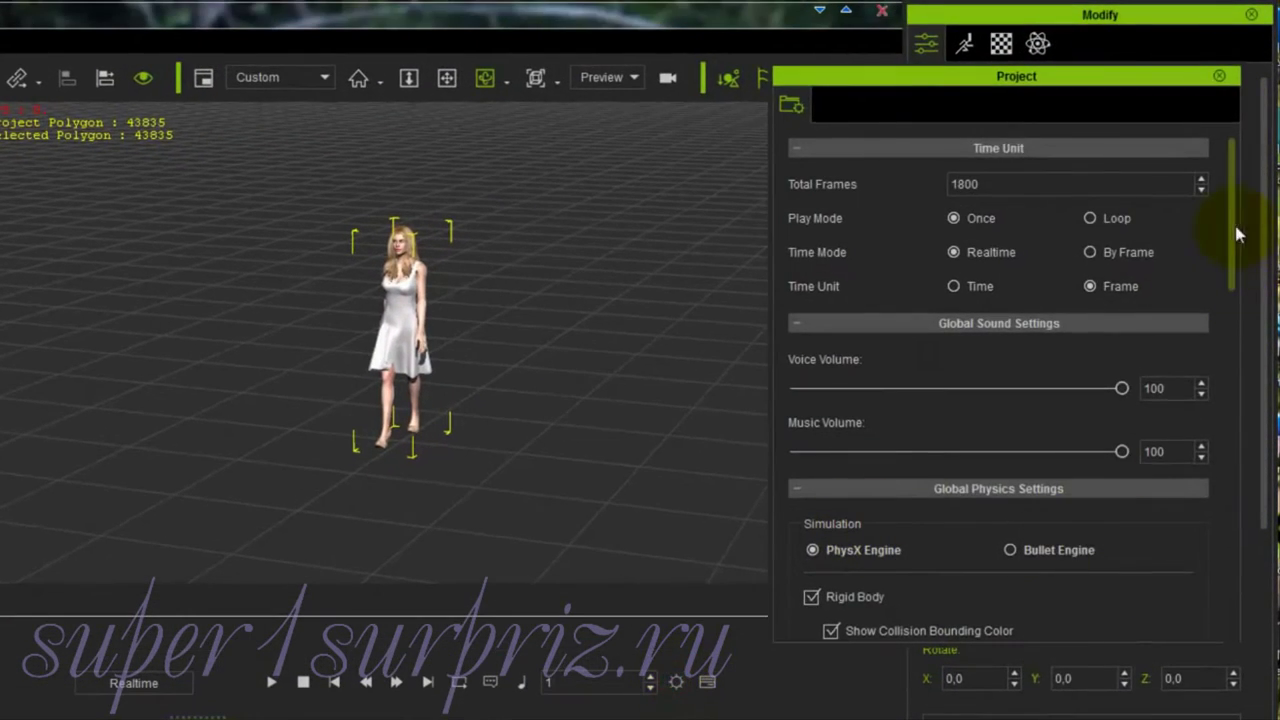
{"action": "left_click_drag", "start_coordinate": [1238, 234], "coordinate": [1234, 468]}
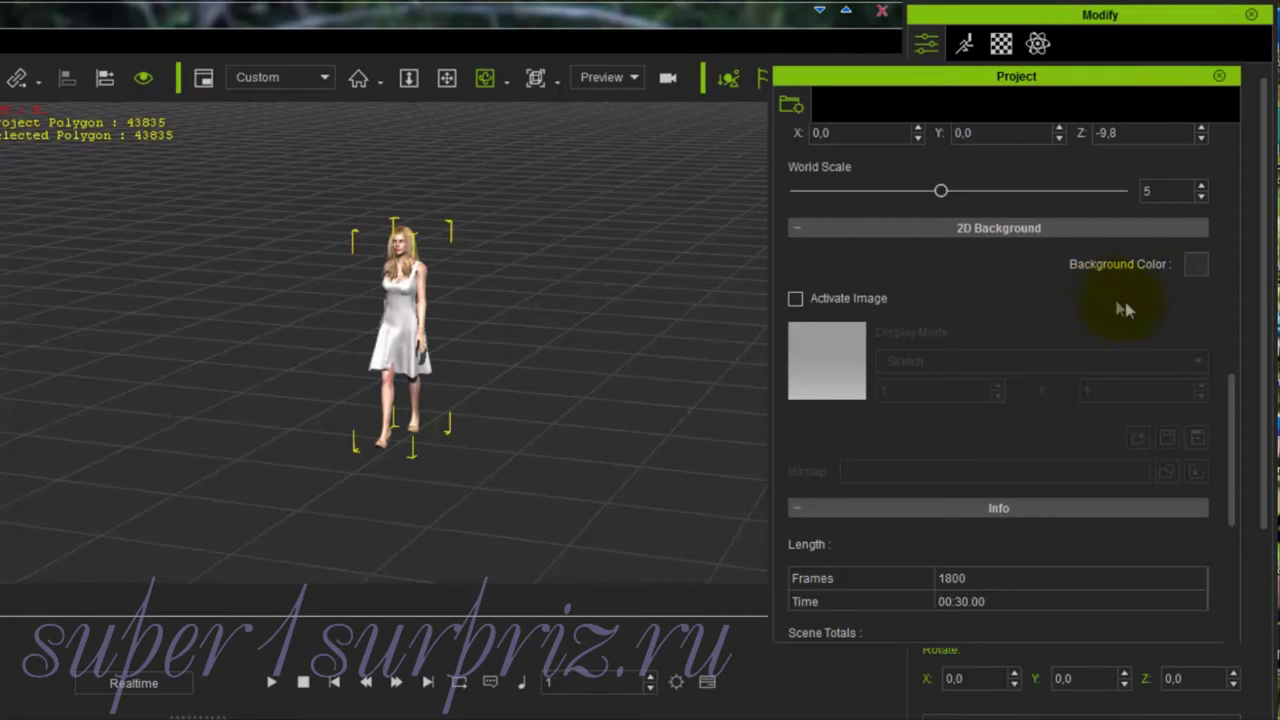
{"action": "left_click", "coordinate": [1198, 264]}
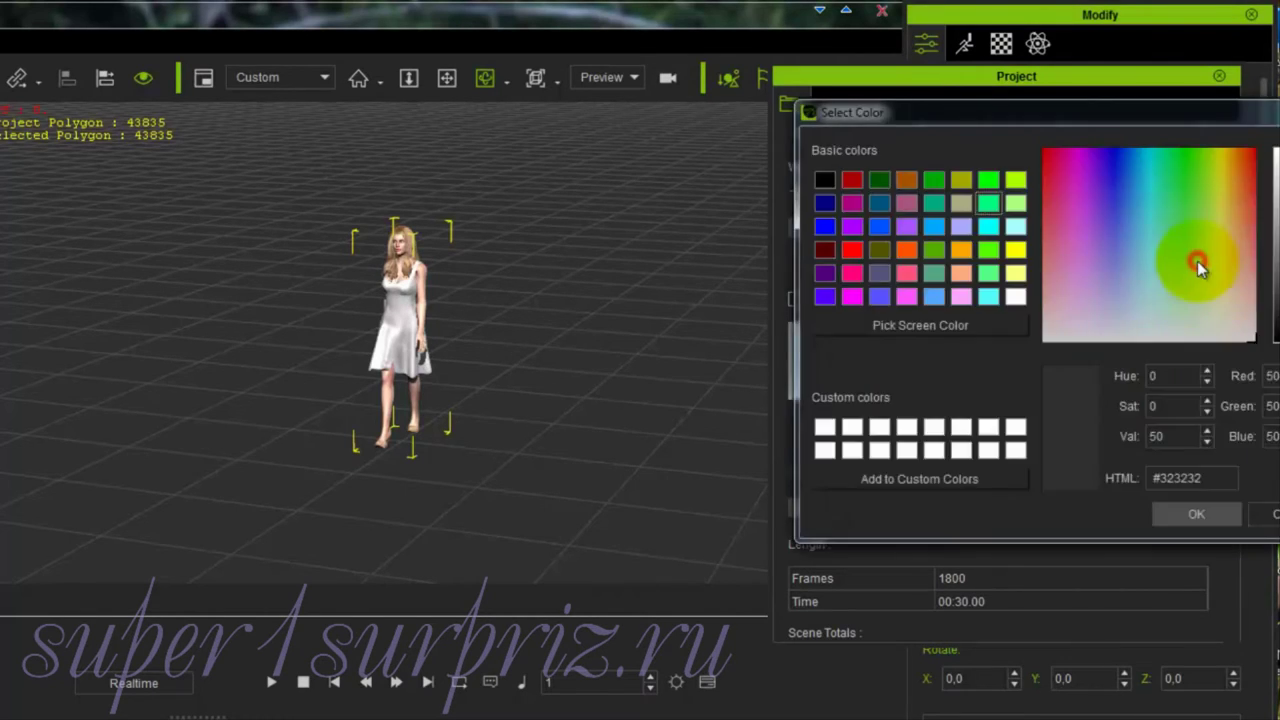
{"action": "left_click_drag", "start_coordinate": [1175, 113], "coordinate": [921, 185]}
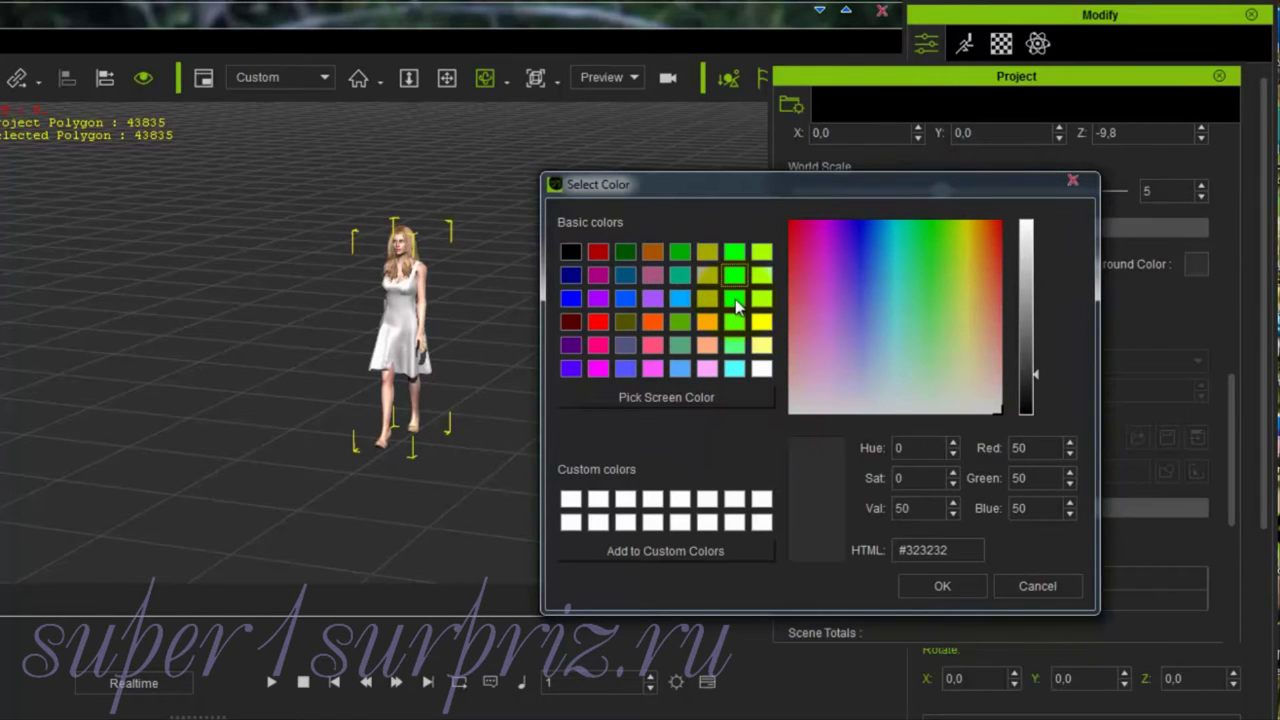
{"action": "left_click", "coordinate": [734, 368]}
{"action": "left_click", "coordinate": [947, 586]}
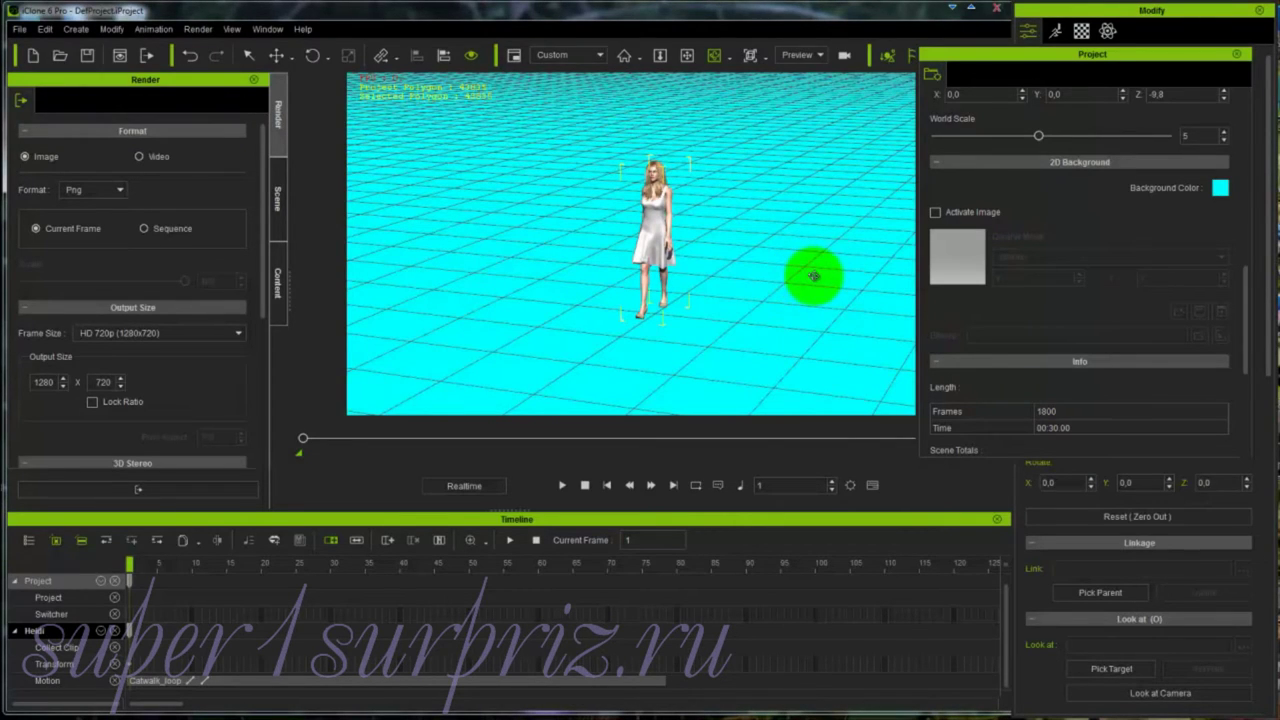
Play the walk against the coloured background, pause at frame 129 and hide the floor grid
{"action": "left_click", "coordinate": [562, 486]}
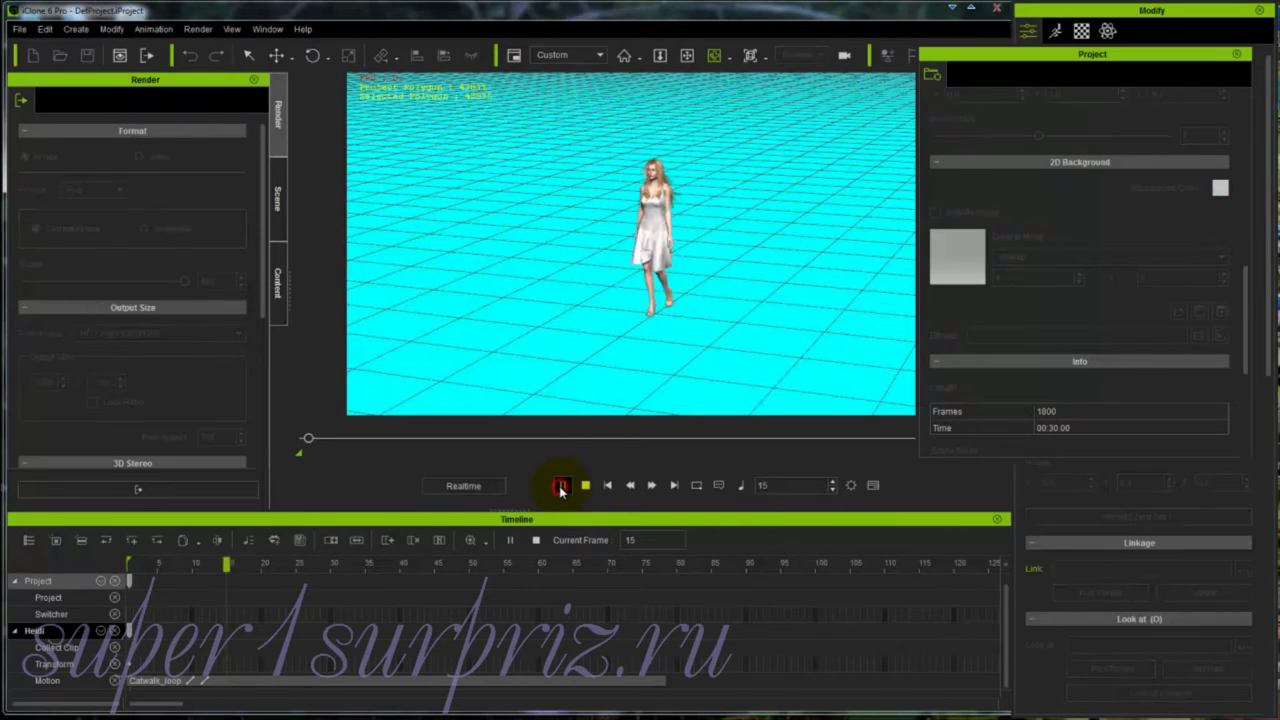
{"action": "left_click", "coordinate": [562, 487]}
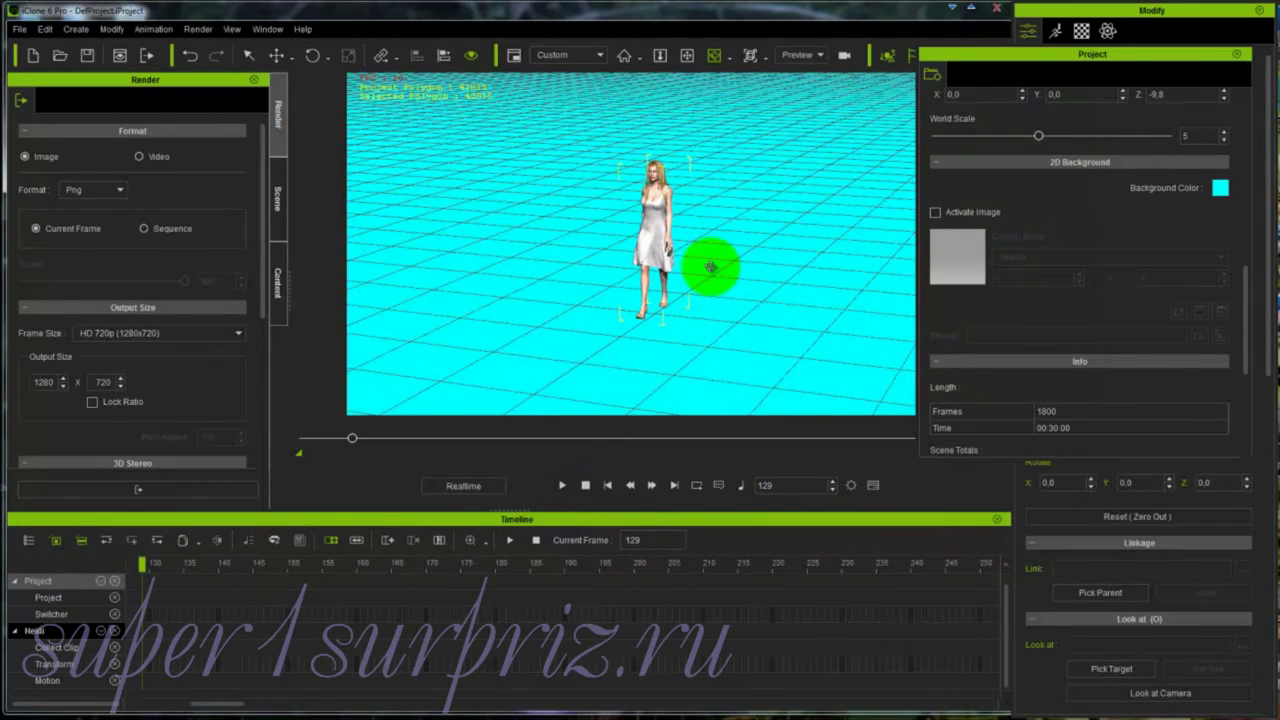
{"action": "key", "text": "ctrl+g"}
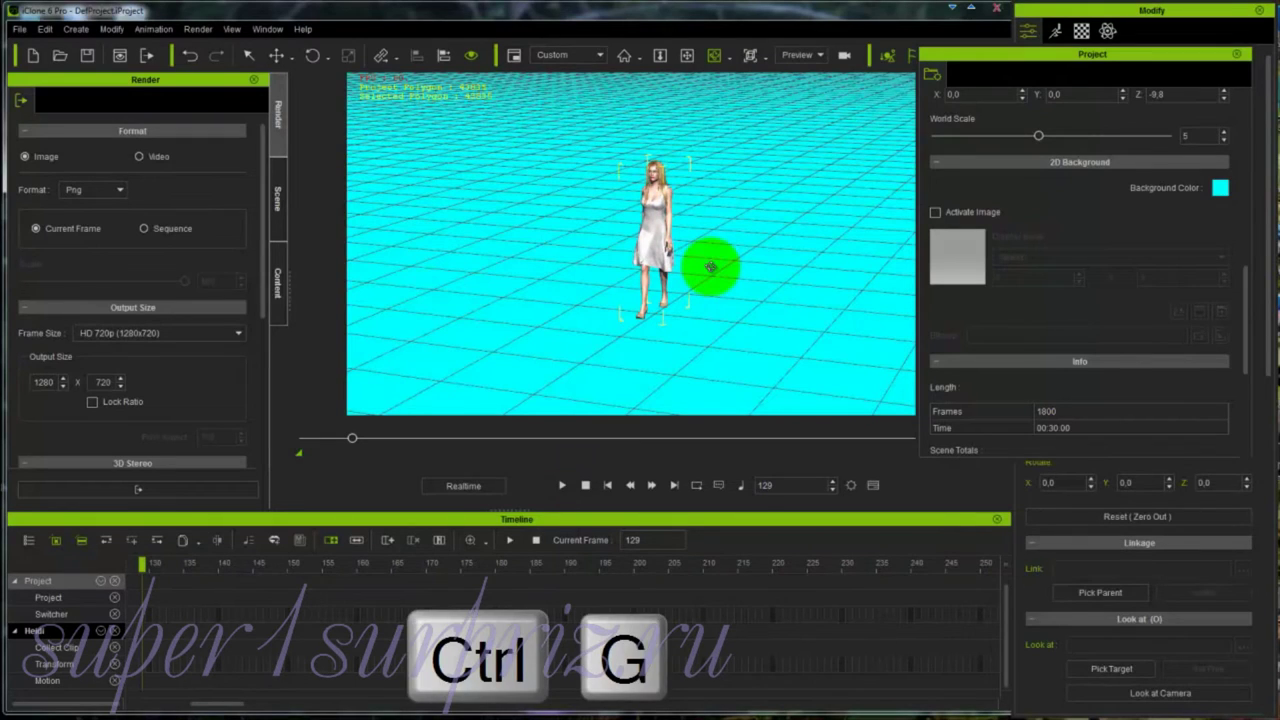
{"action": "key", "text": "ctrl+g"}
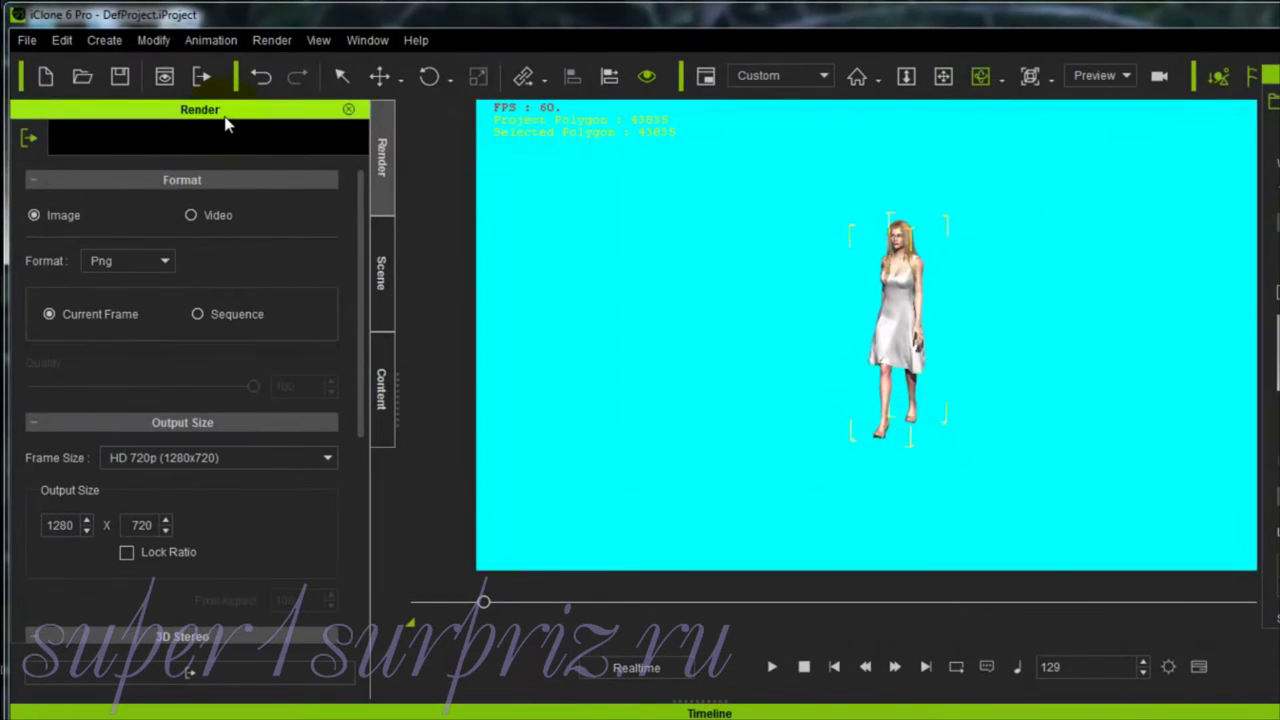
Switch the render output to MP4 video with the HD 720p (1280x720) frame size
{"action": "left_click", "coordinate": [192, 216]}
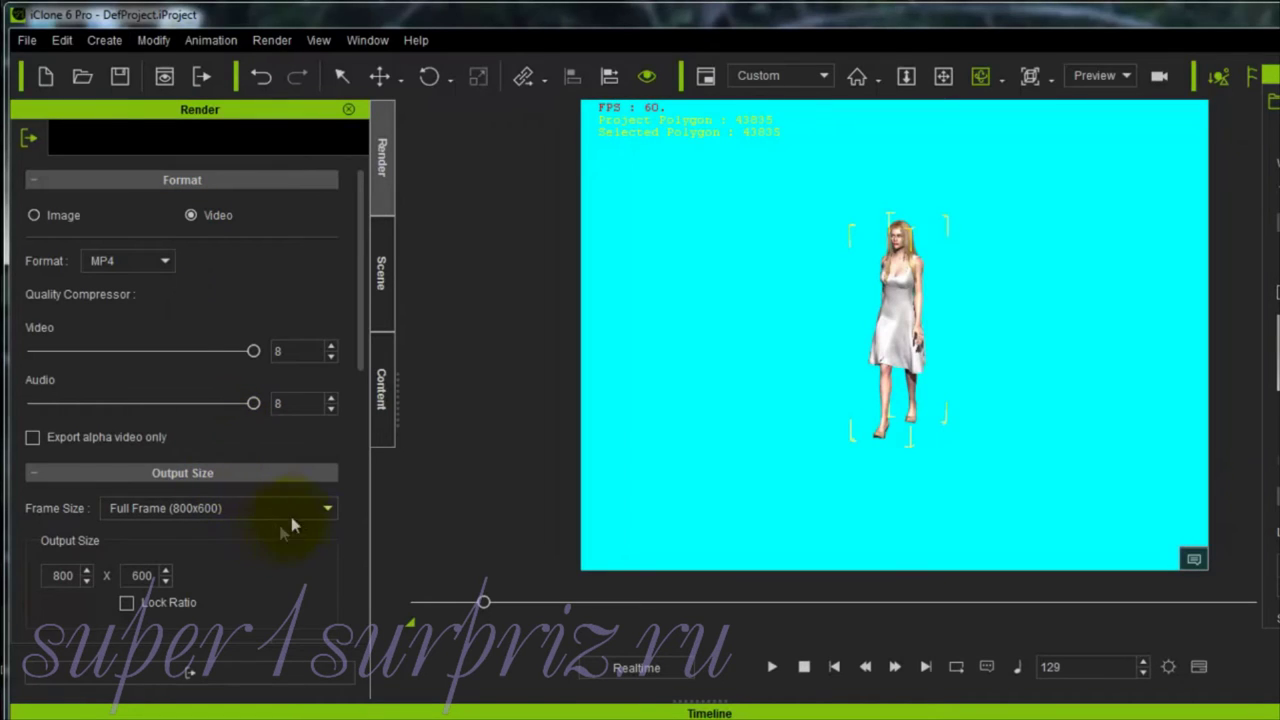
{"action": "left_click", "coordinate": [329, 510]}
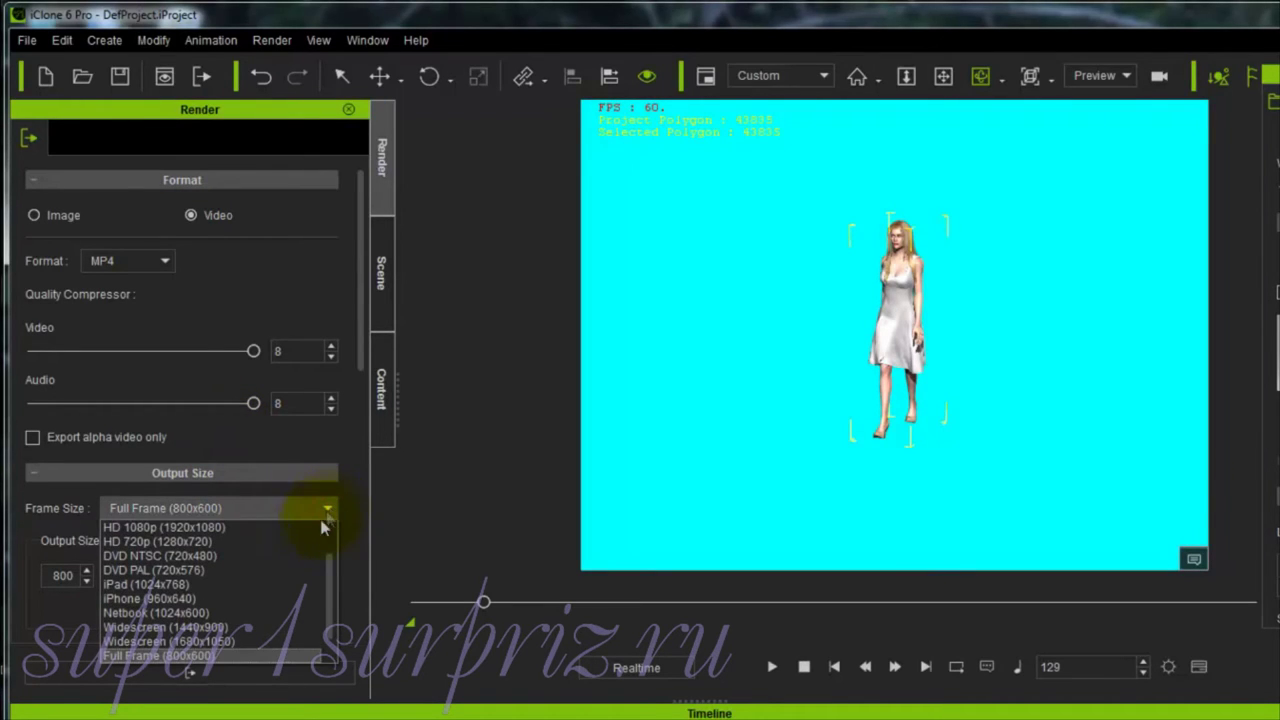
{"action": "left_click", "coordinate": [303, 545]}
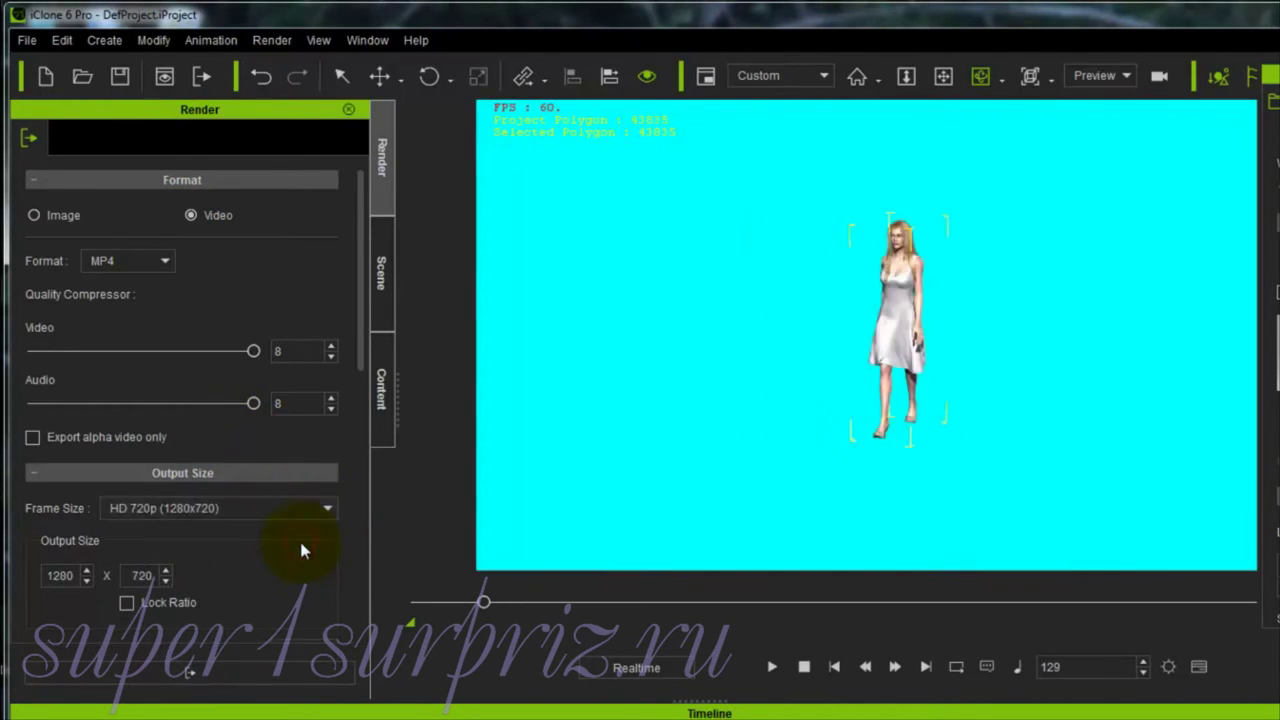
Limit the video's export range to frames 1 to 129 and export it
{"action": "left_click_drag", "start_coordinate": [360, 372], "coordinate": [345, 628]}
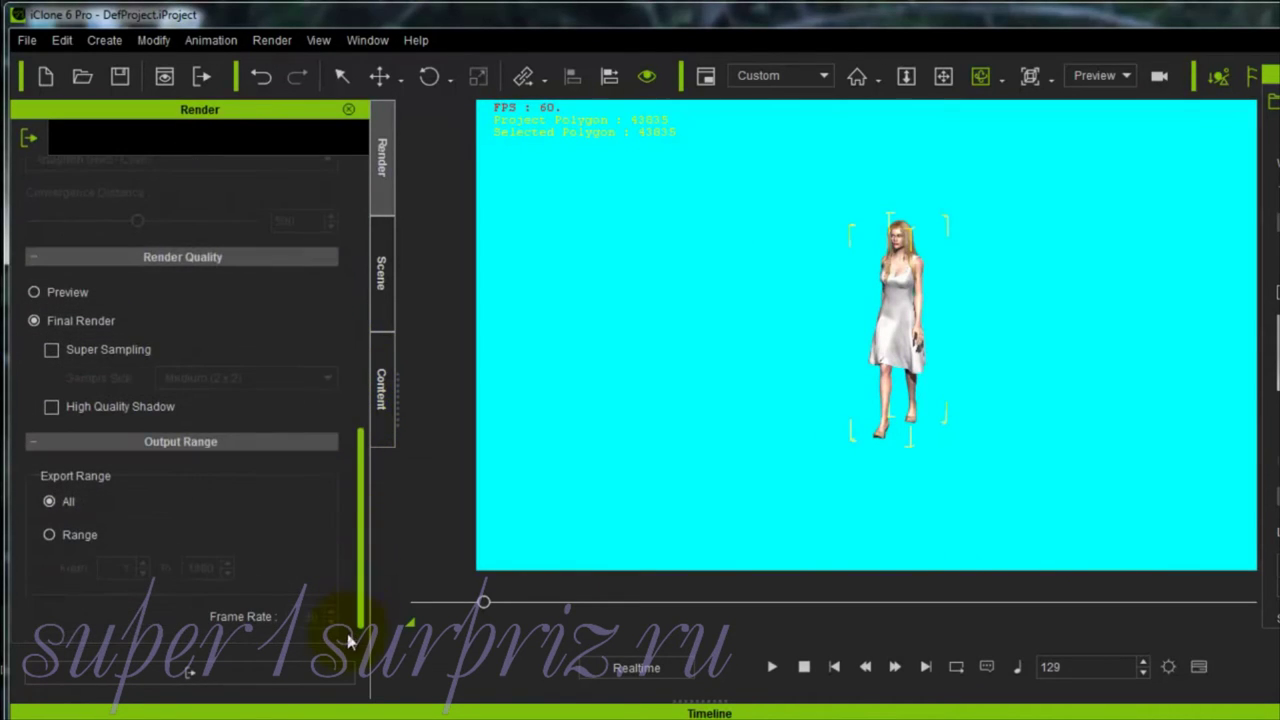
{"action": "left_click", "coordinate": [50, 537]}
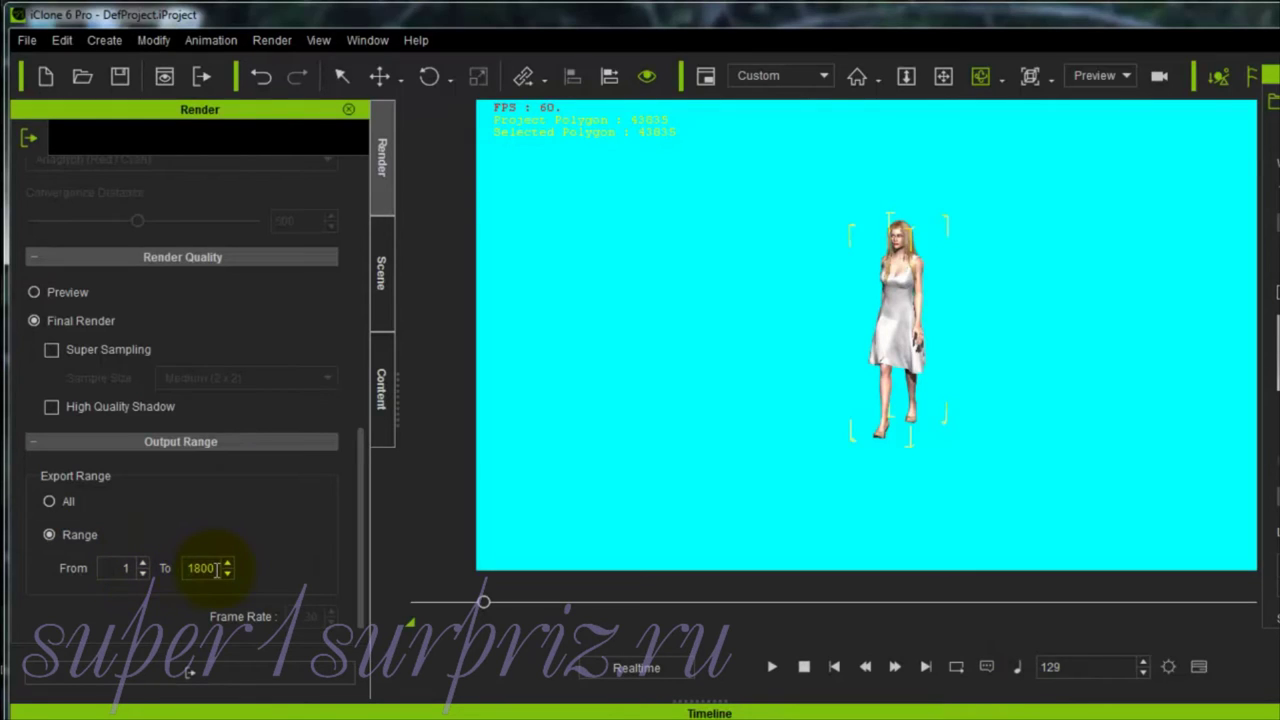
{"action": "left_click_drag", "start_coordinate": [218, 567], "coordinate": [172, 567]}
{"action": "type", "text": "129"}
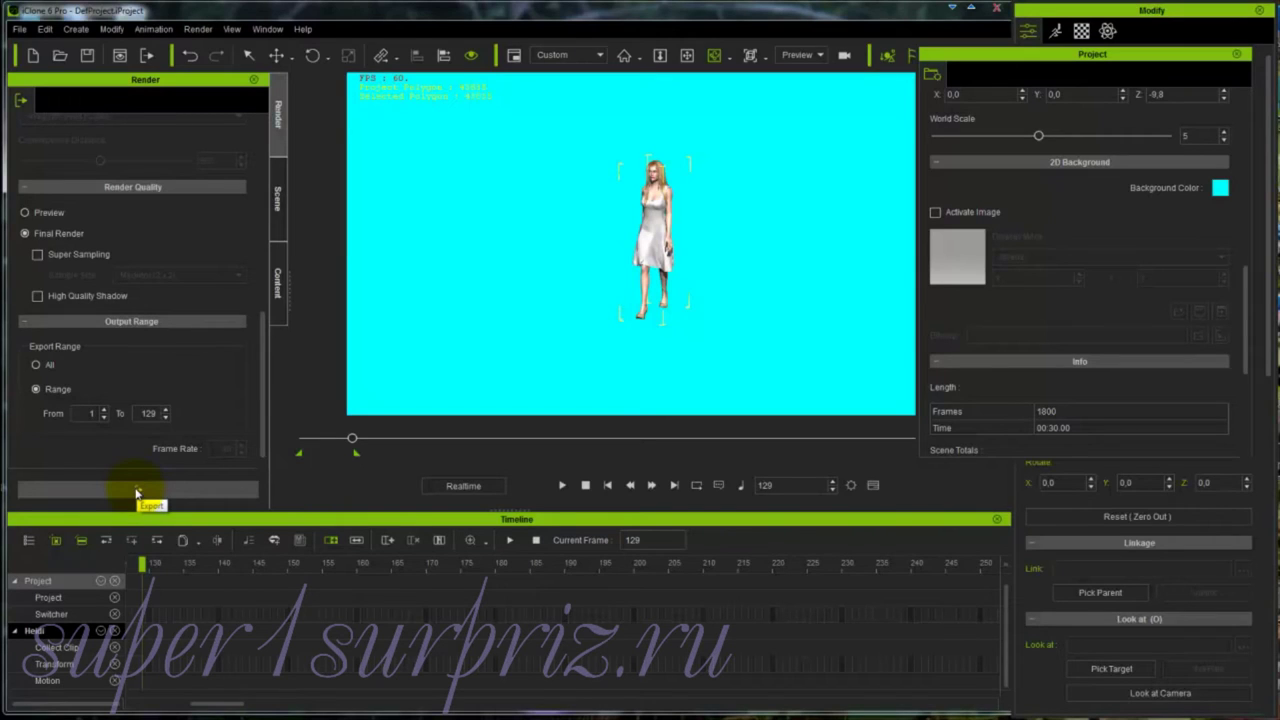
{"action": "left_click", "coordinate": [137, 490]}
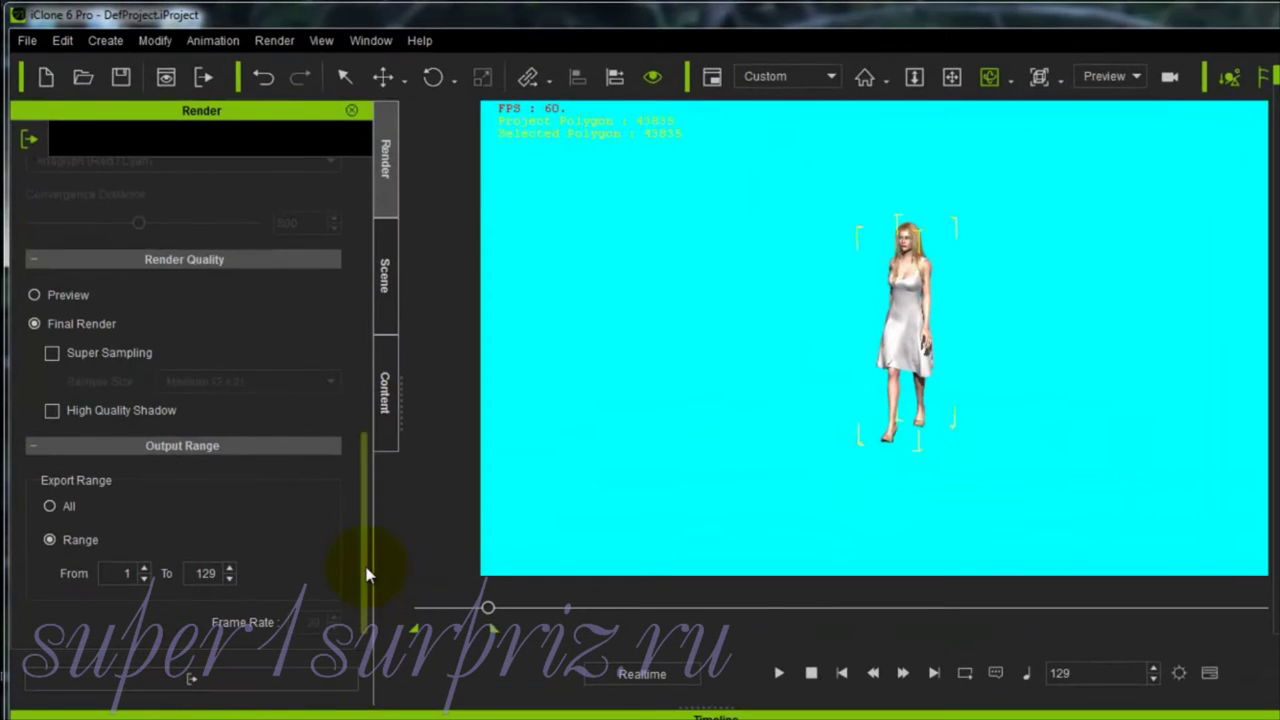
Enable exporting the alpha video only and start the export
{"action": "left_click_drag", "start_coordinate": [366, 571], "coordinate": [329, 603]}
{"action": "left_click_drag", "start_coordinate": [362, 607], "coordinate": [349, 406]}
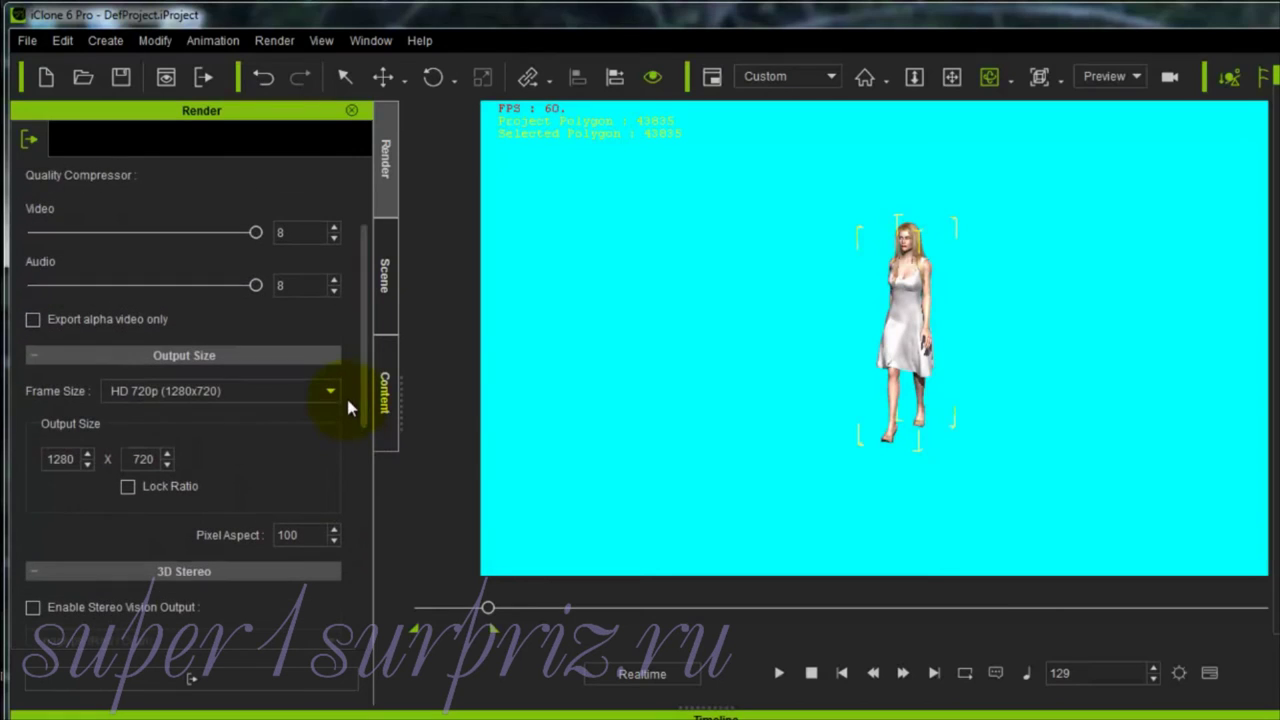
{"action": "left_click", "coordinate": [33, 320]}
{"action": "left_click", "coordinate": [33, 320]}
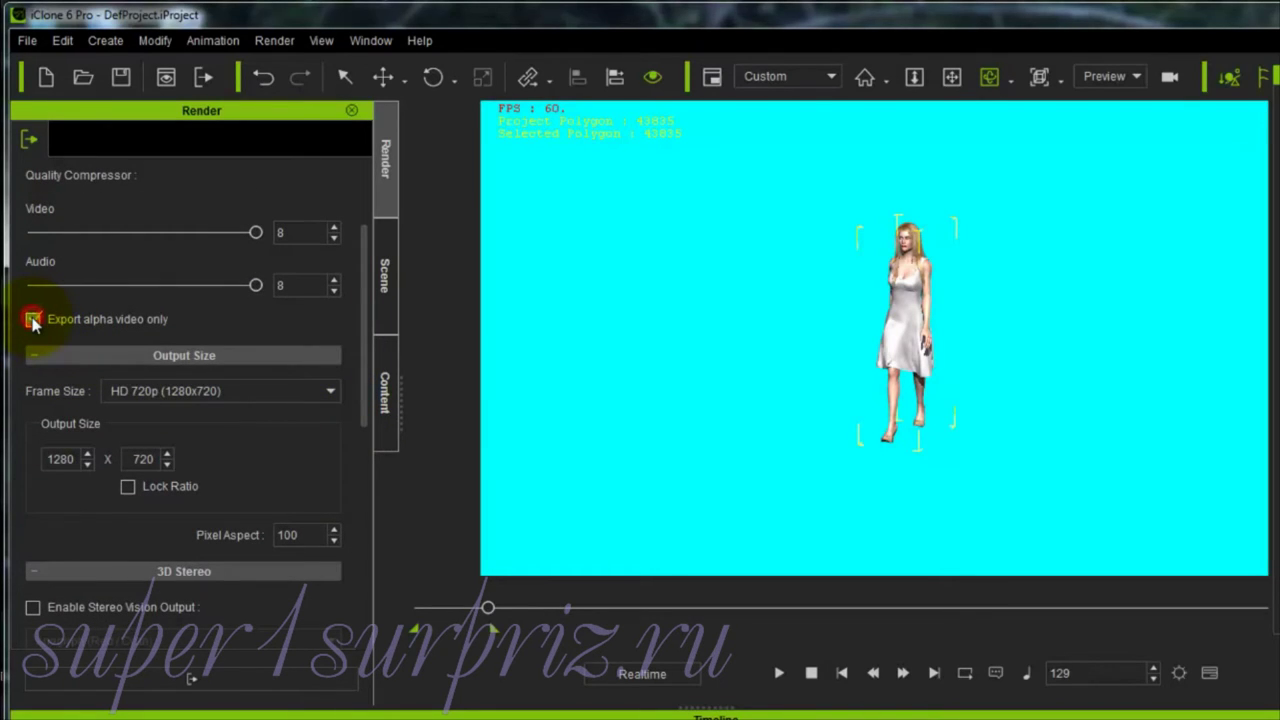
{"action": "left_click", "coordinate": [189, 684]}
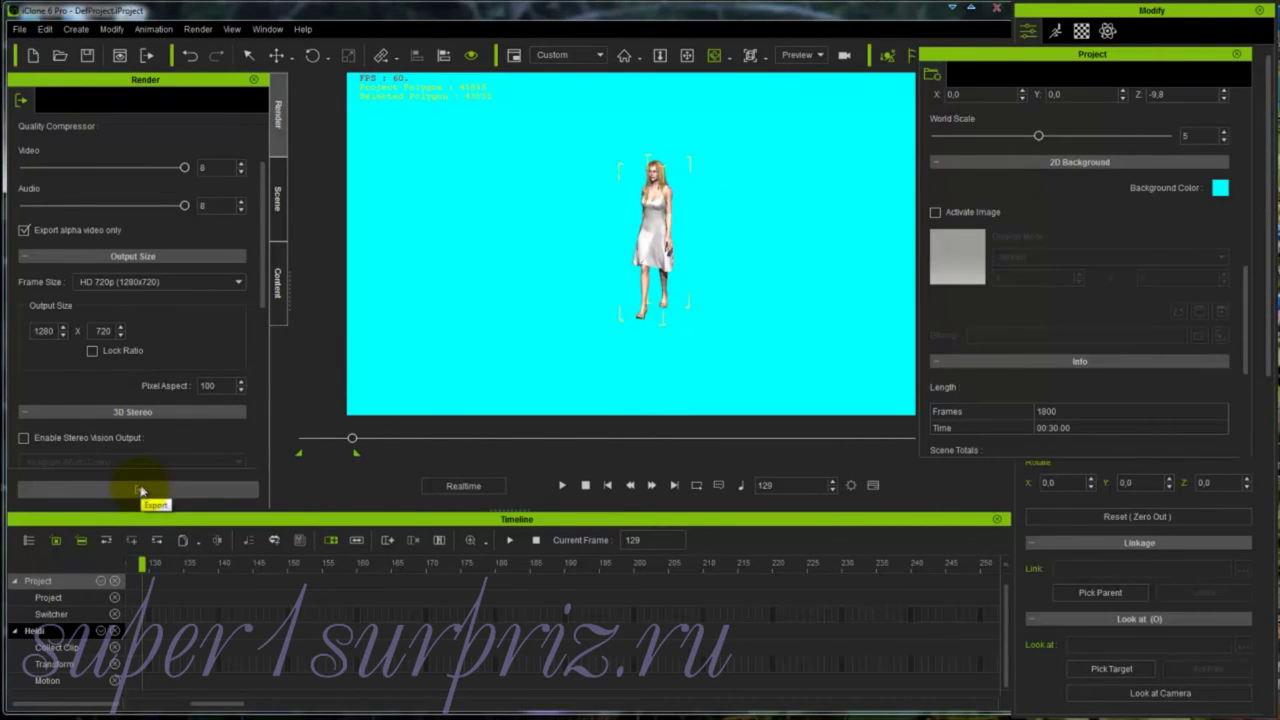
{"action": "left_click", "coordinate": [139, 489]}
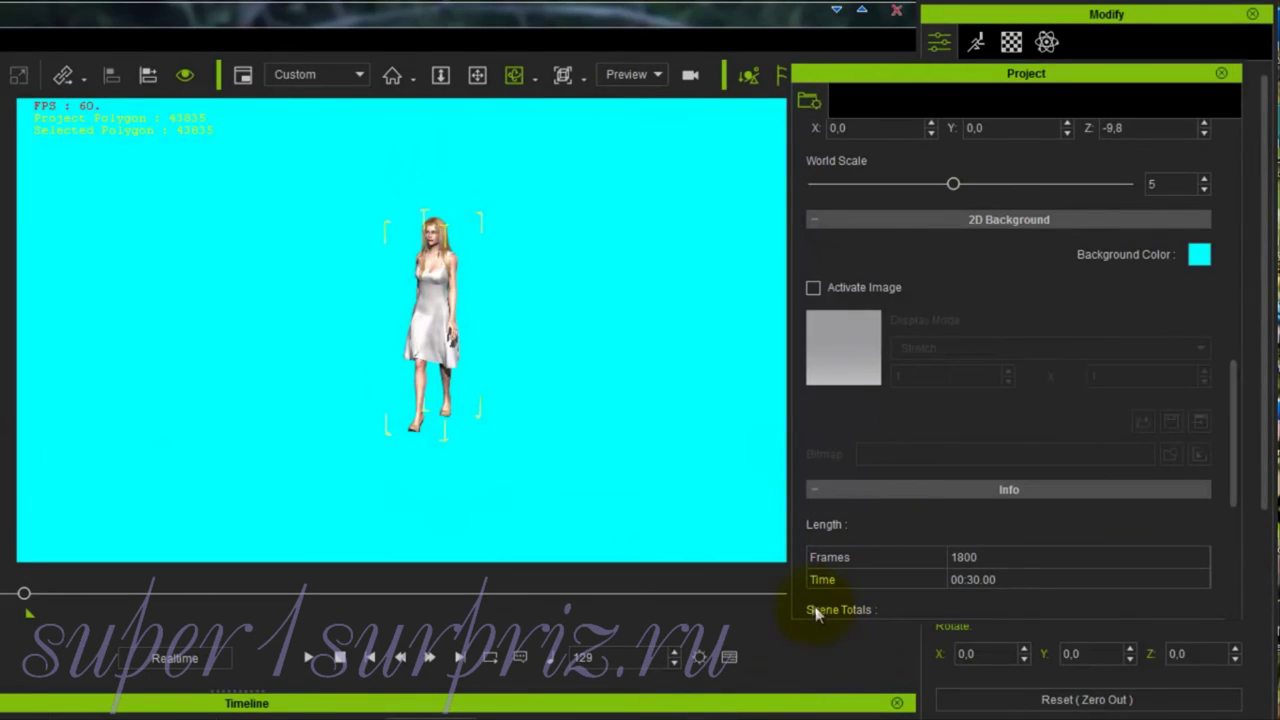
Activate the 2D background image and load 1-ps.jpg from the interiors folder
{"action": "left_click_drag", "start_coordinate": [590, 488], "coordinate": [563, 491]}
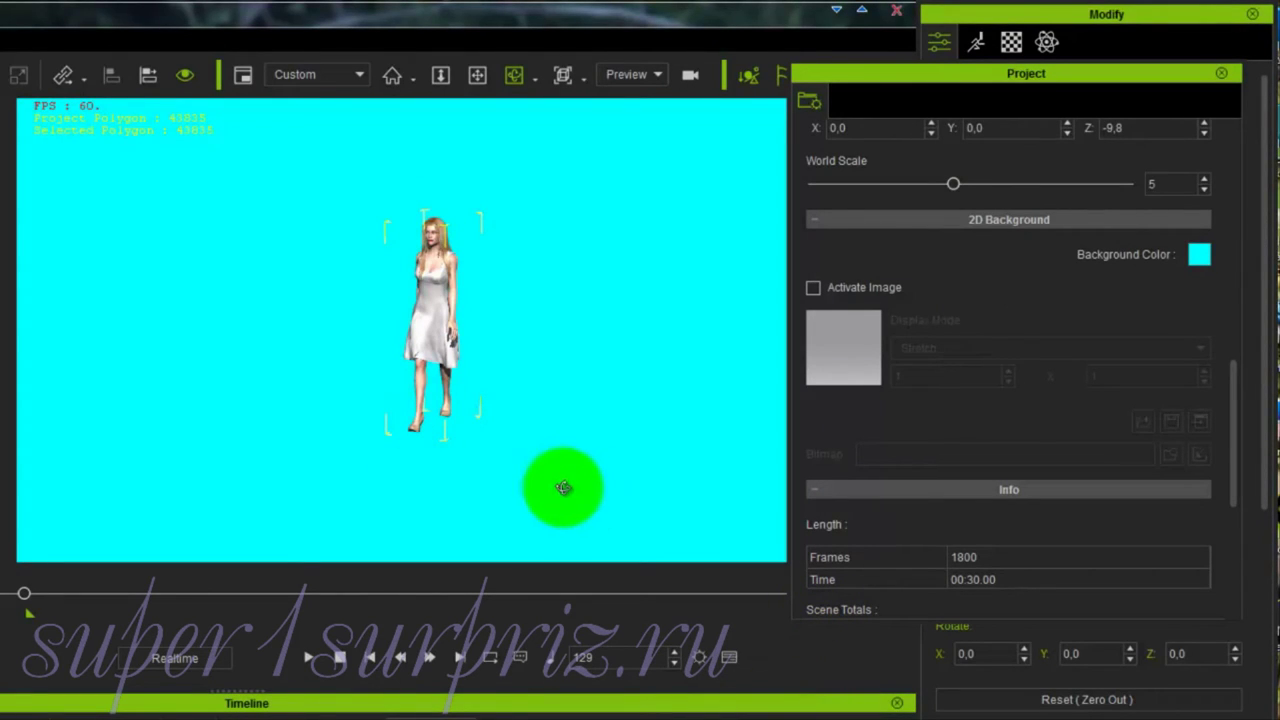
{"action": "left_click", "coordinate": [813, 289]}
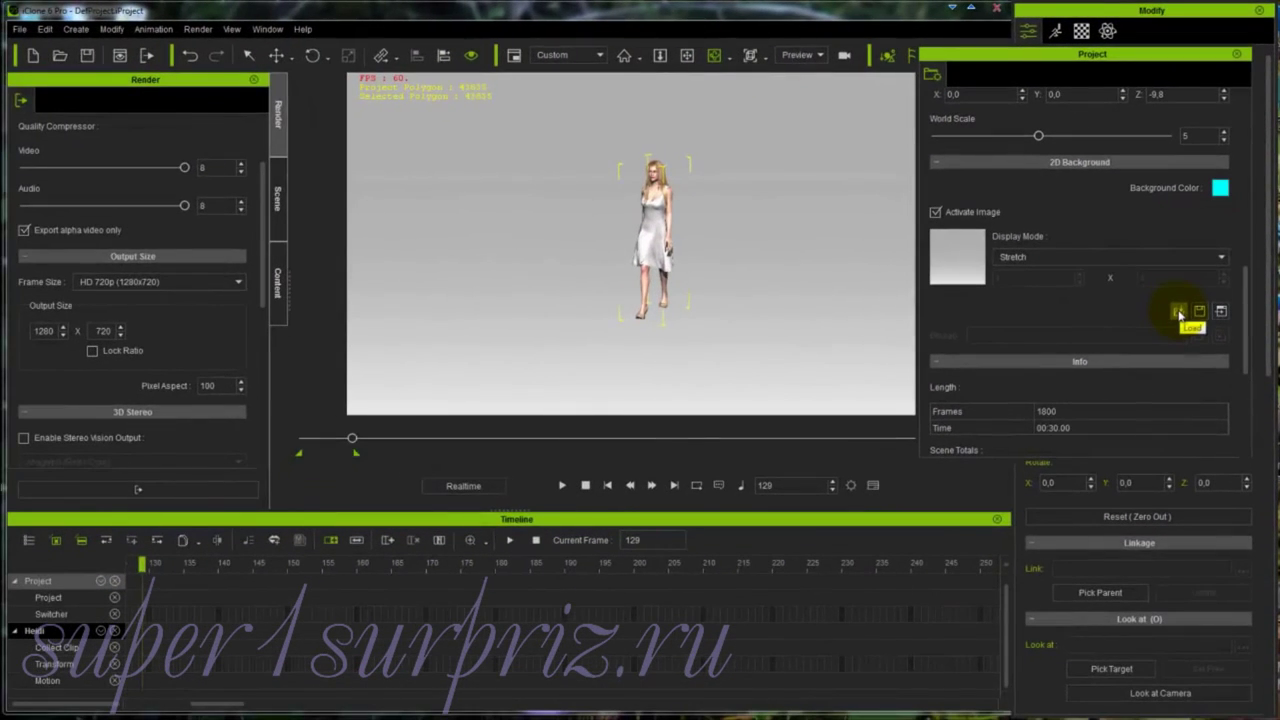
{"action": "left_click", "coordinate": [1174, 329]}
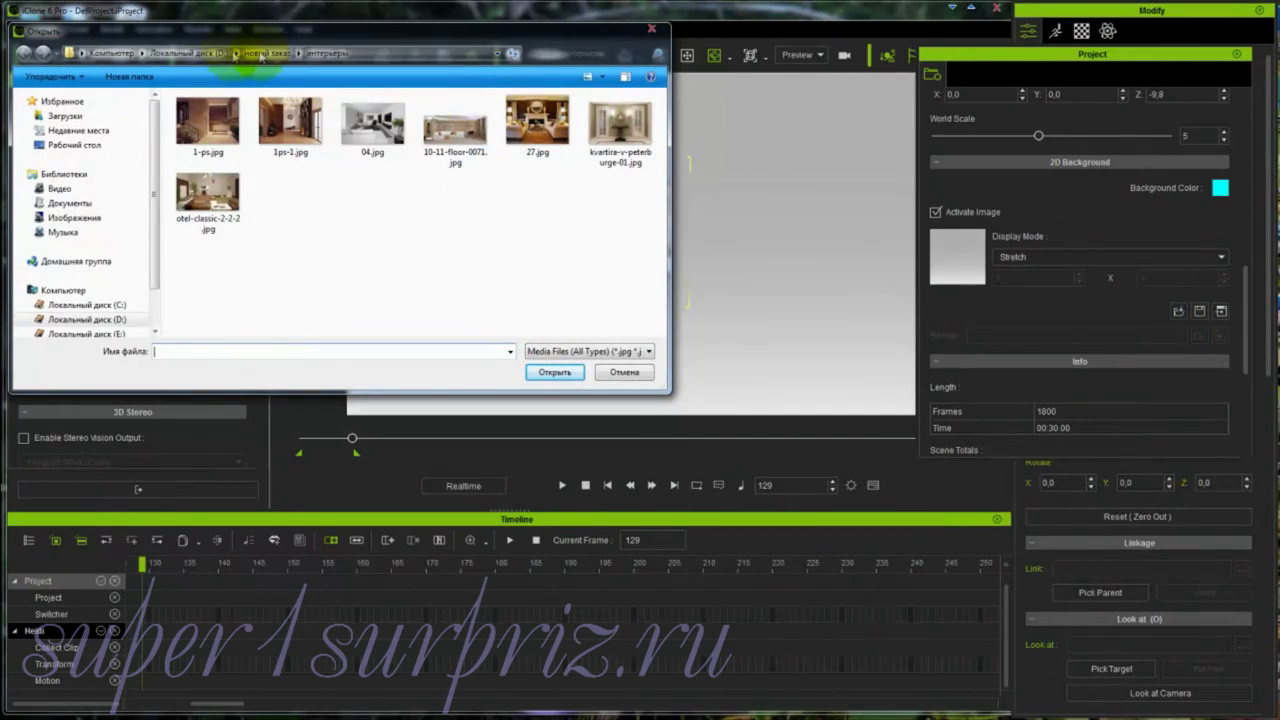
{"action": "left_click", "coordinate": [222, 128]}
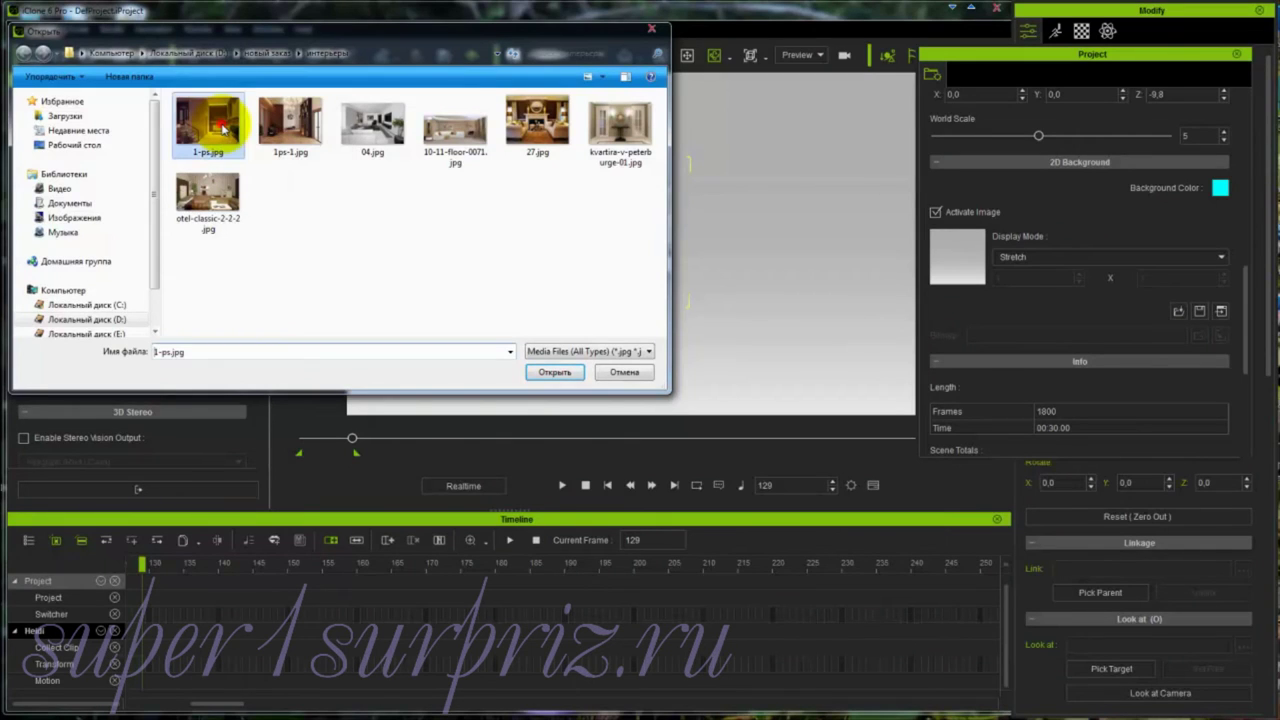
{"action": "left_click", "coordinate": [556, 373]}
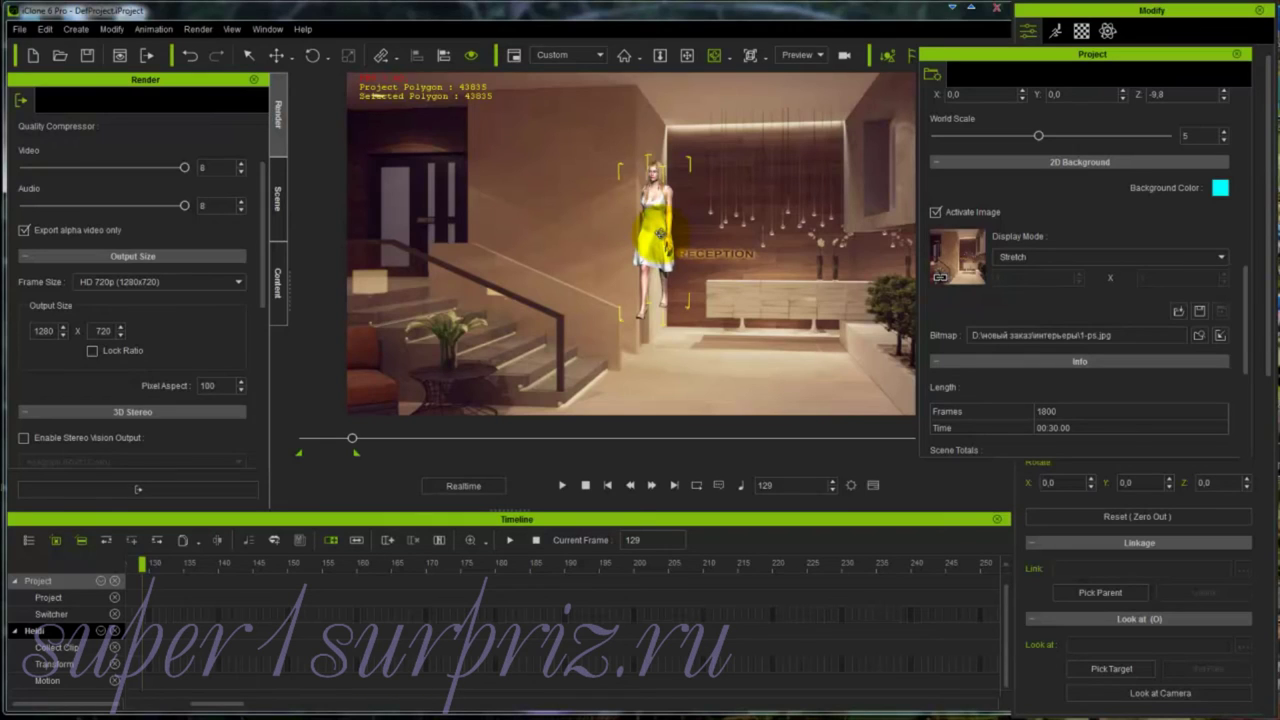
Pan and zoom the camera so the avatar stands on the lobby floor in front of the reception desk
{"action": "left_click_drag", "start_coordinate": [659, 232], "coordinate": [707, 293]}
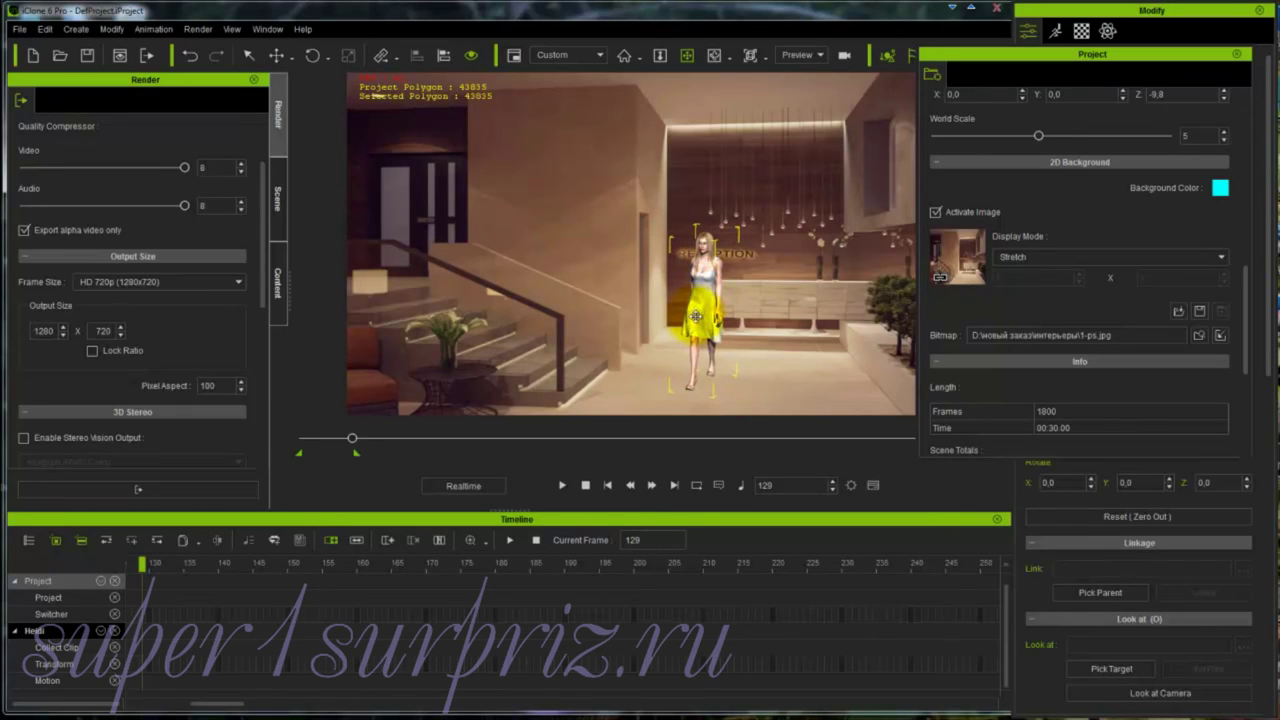
{"action": "left_click", "coordinate": [687, 336]}
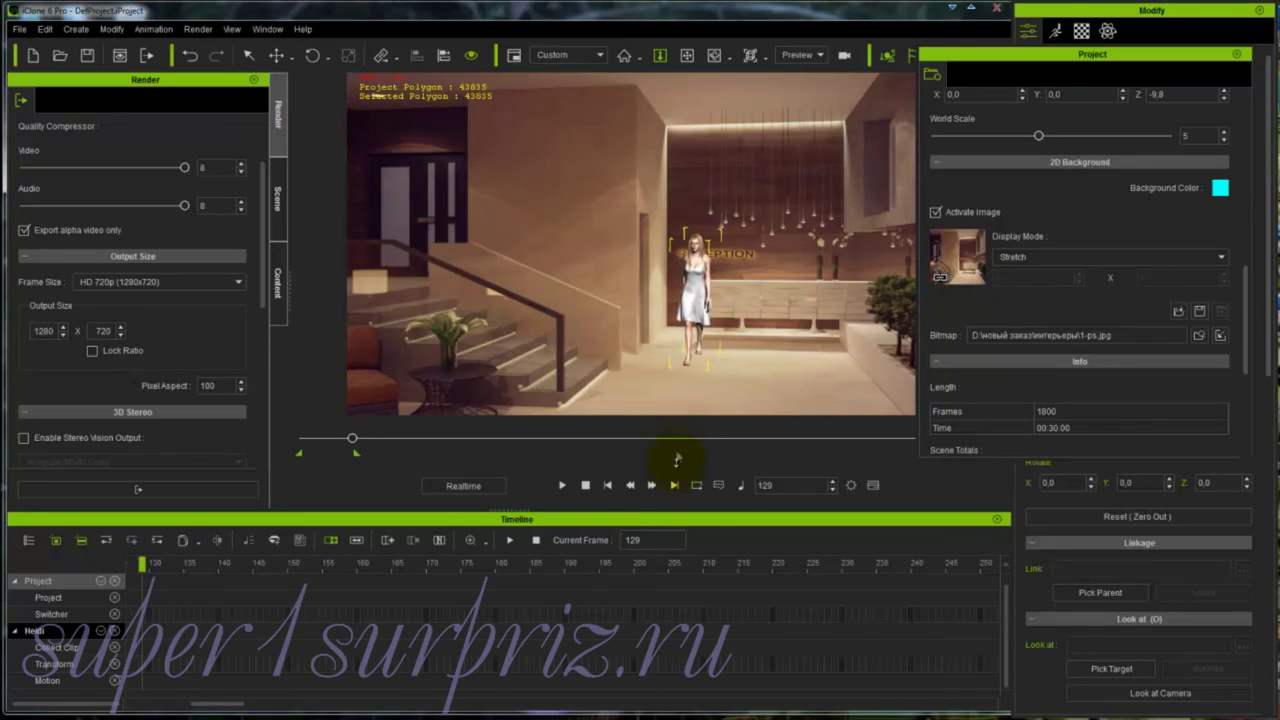
{"action": "left_click_drag", "start_coordinate": [692, 302], "coordinate": [708, 306]}
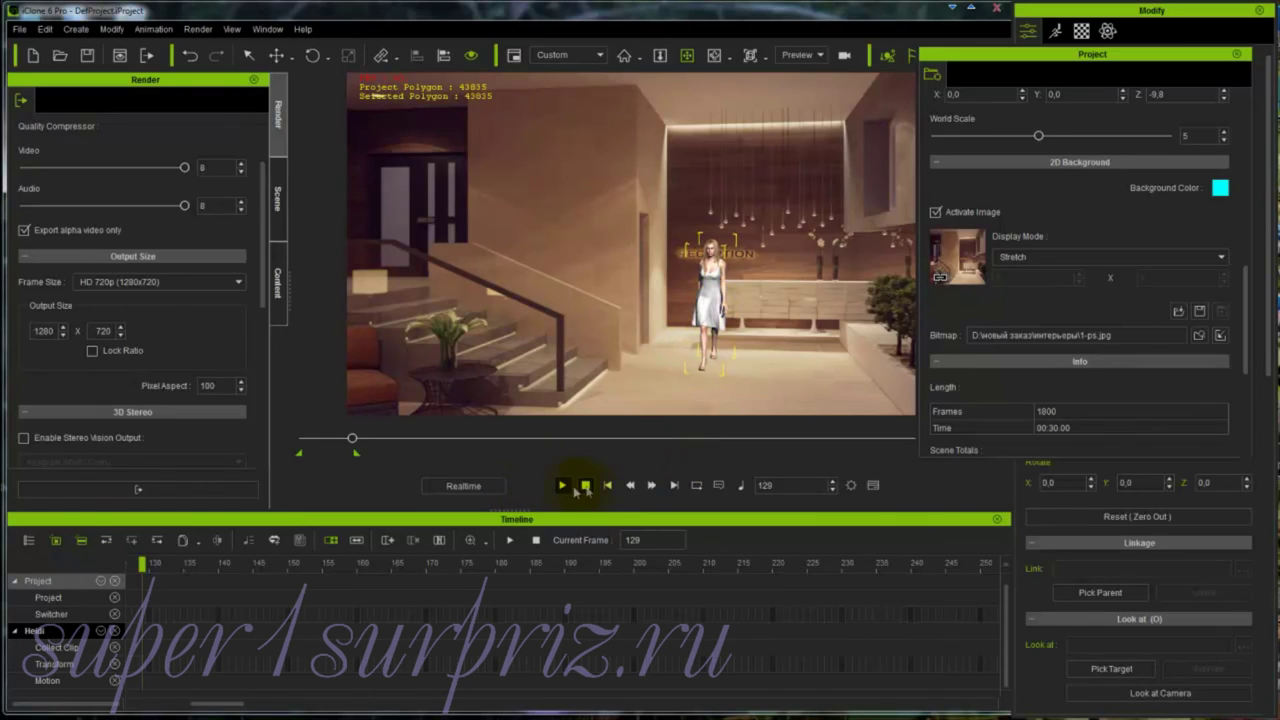
Return to the first frame and play the walk over the lobby background
{"action": "left_click", "coordinate": [607, 486]}
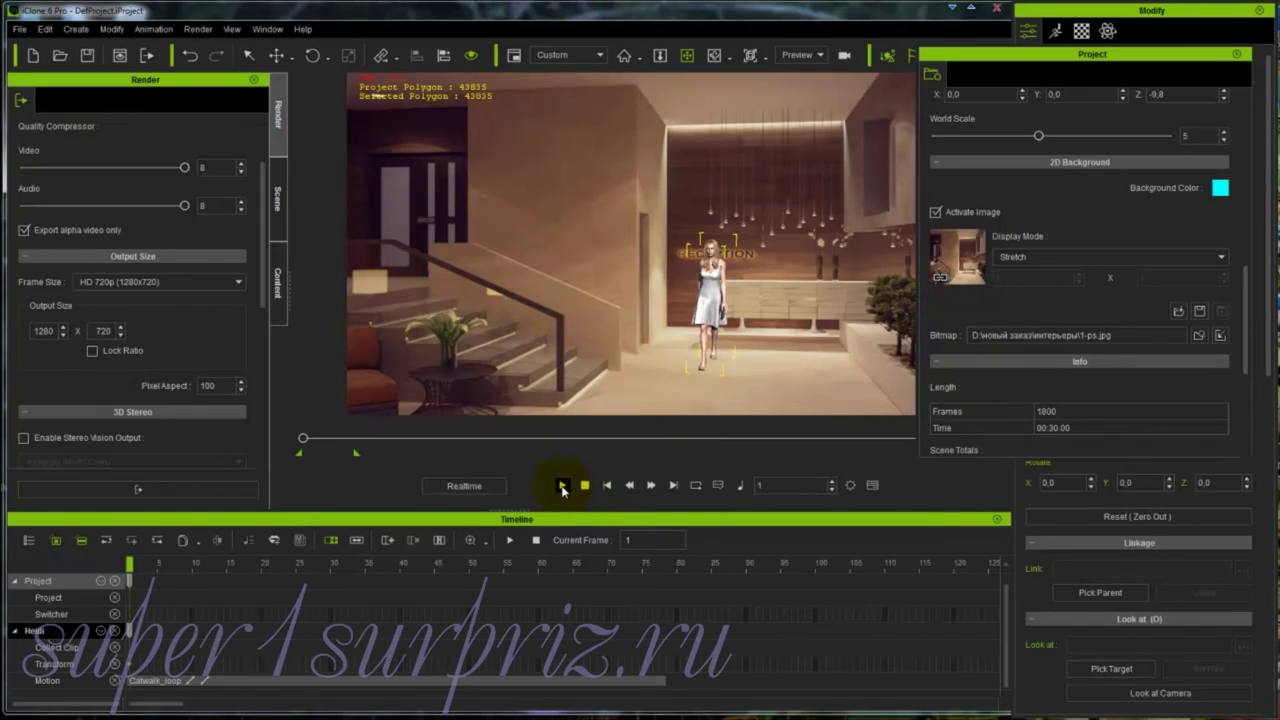
{"action": "left_click", "coordinate": [563, 487]}
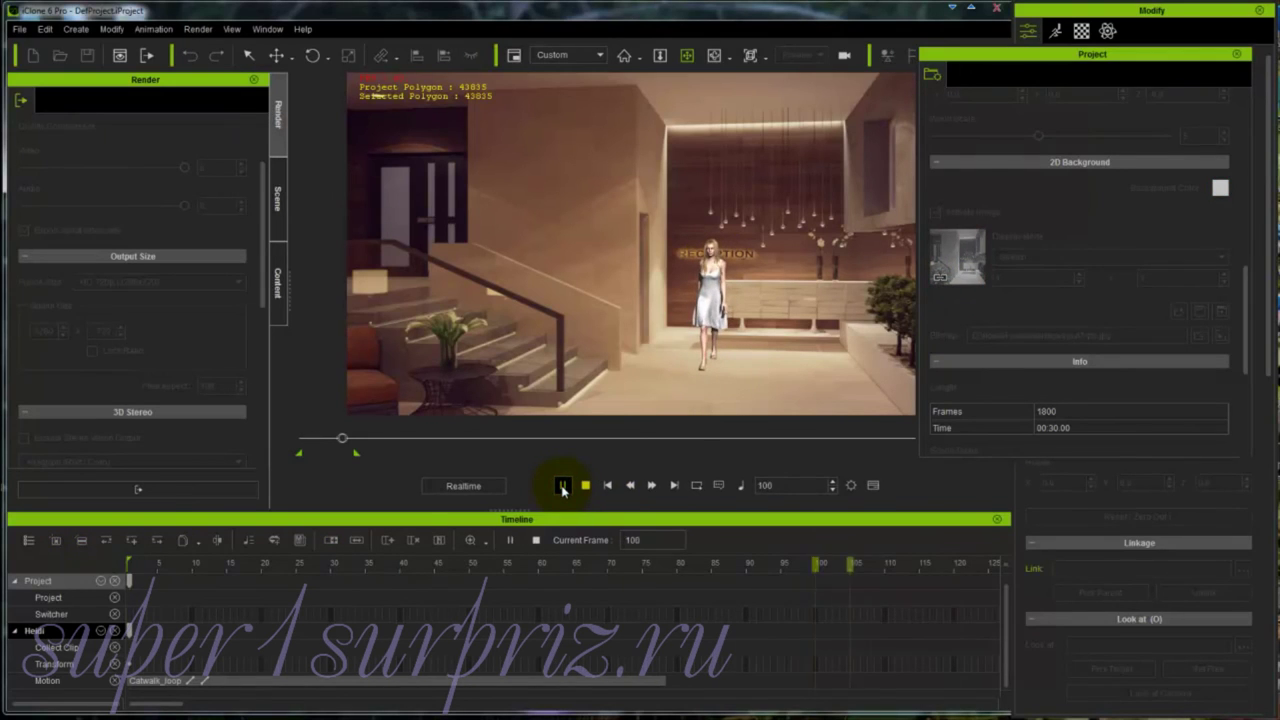
Stop the walk playback over the lobby background
{"action": "left_click", "coordinate": [585, 486]}
{"action": "left_click", "coordinate": [755, 373]}
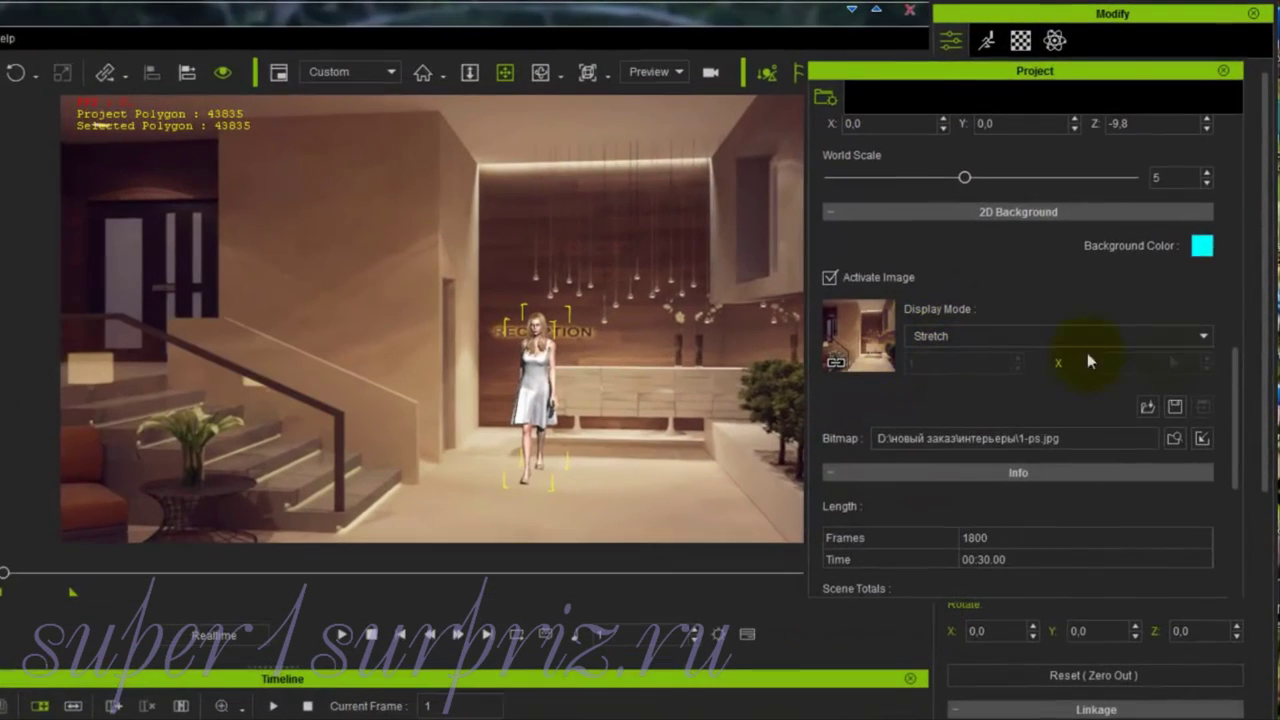
Set the 2D background image's display mode to Tile with a 2 x 2 repeat
{"action": "left_click", "coordinate": [1204, 335]}
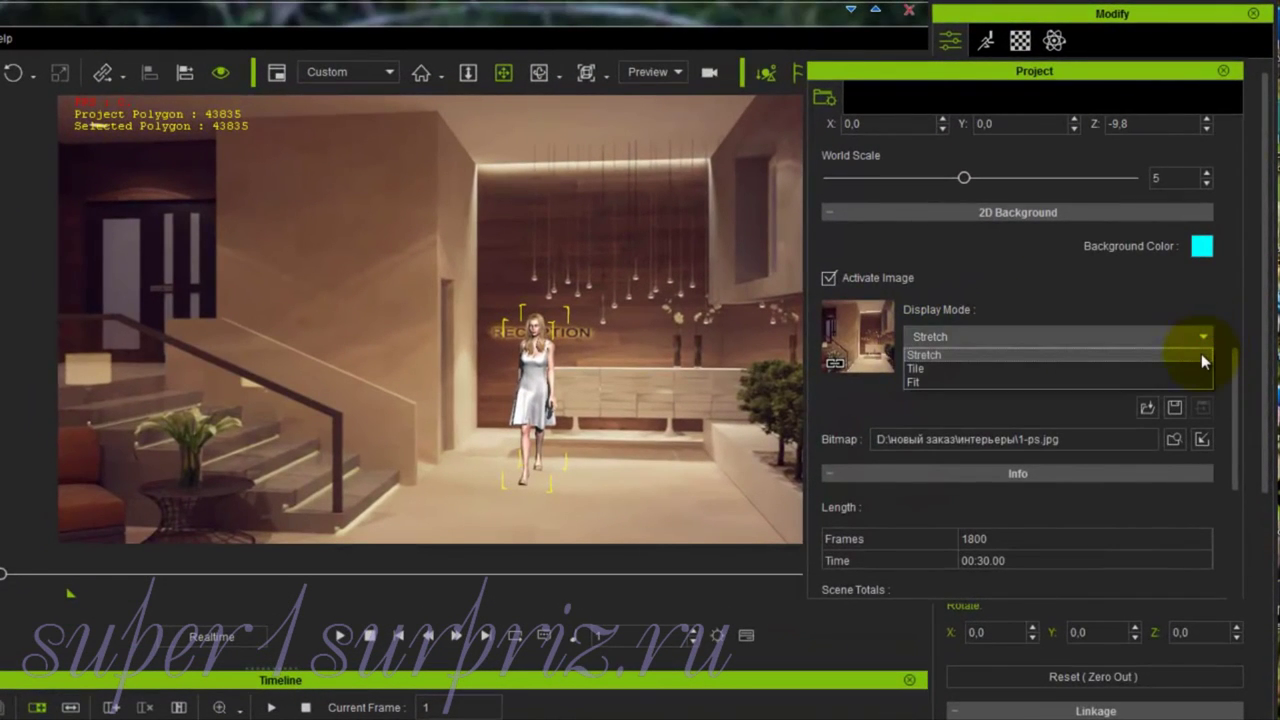
{"action": "left_click", "coordinate": [1200, 368]}
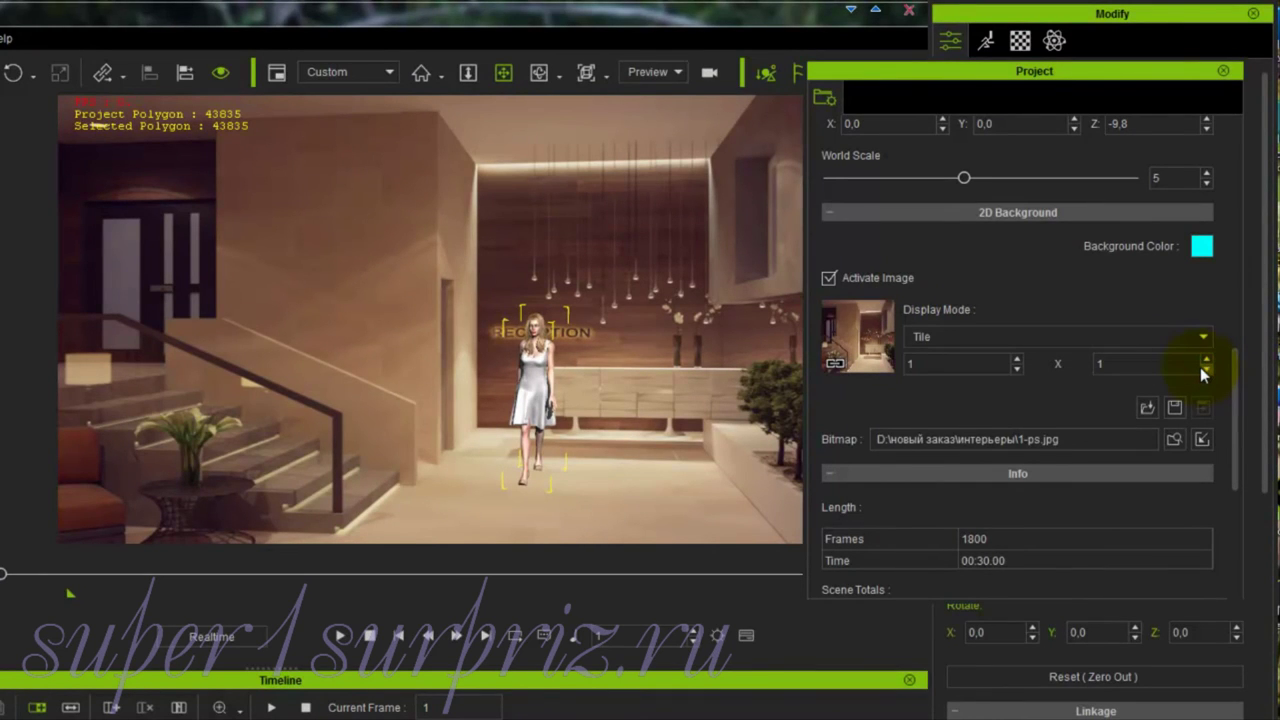
{"action": "left_click", "coordinate": [908, 362]}
{"action": "type", "text": "2"}
{"action": "left_click", "coordinate": [1098, 363]}
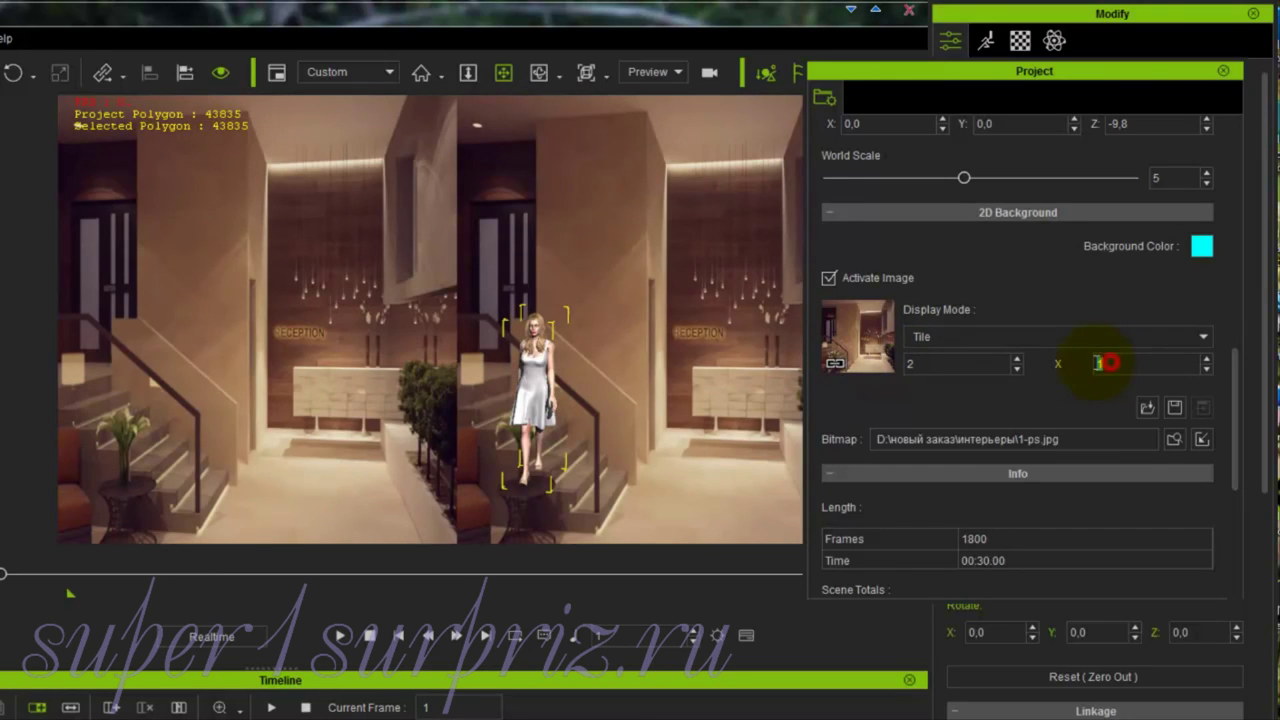
{"action": "type", "text": "2"}
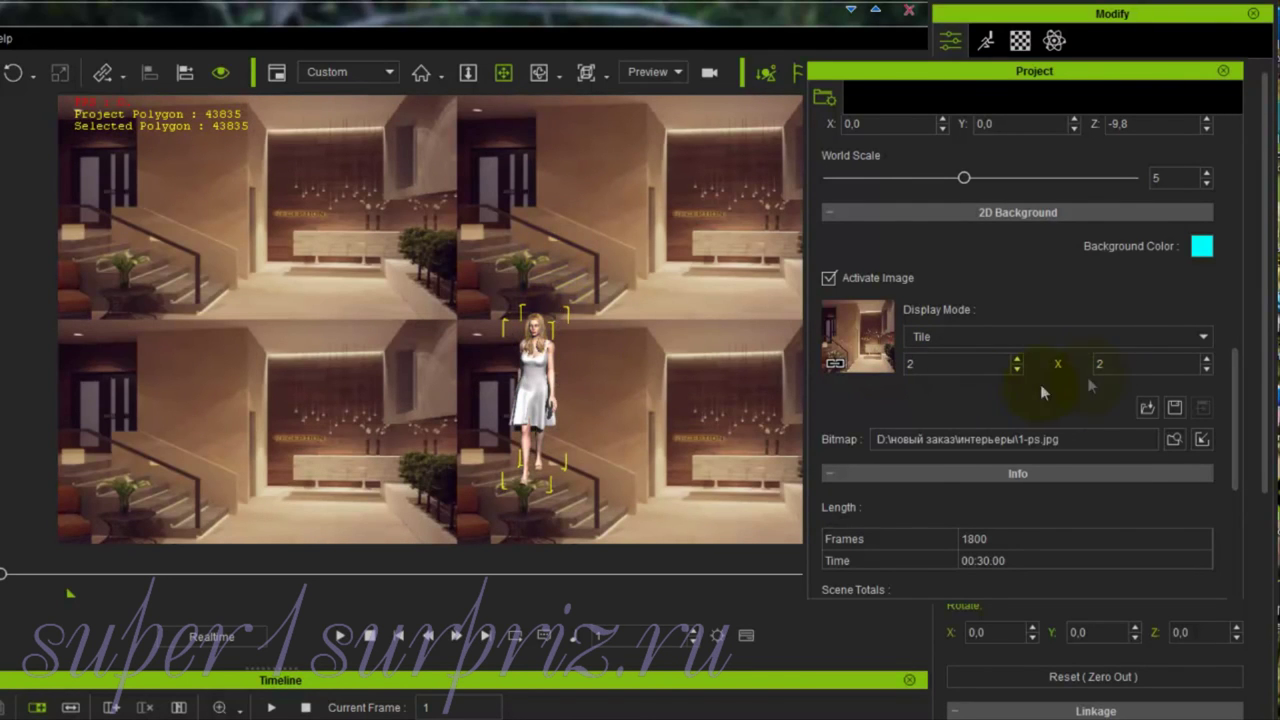
Try the Fit display mode on the lobby background image and switch it back to Stretch
{"action": "left_click", "coordinate": [1203, 336]}
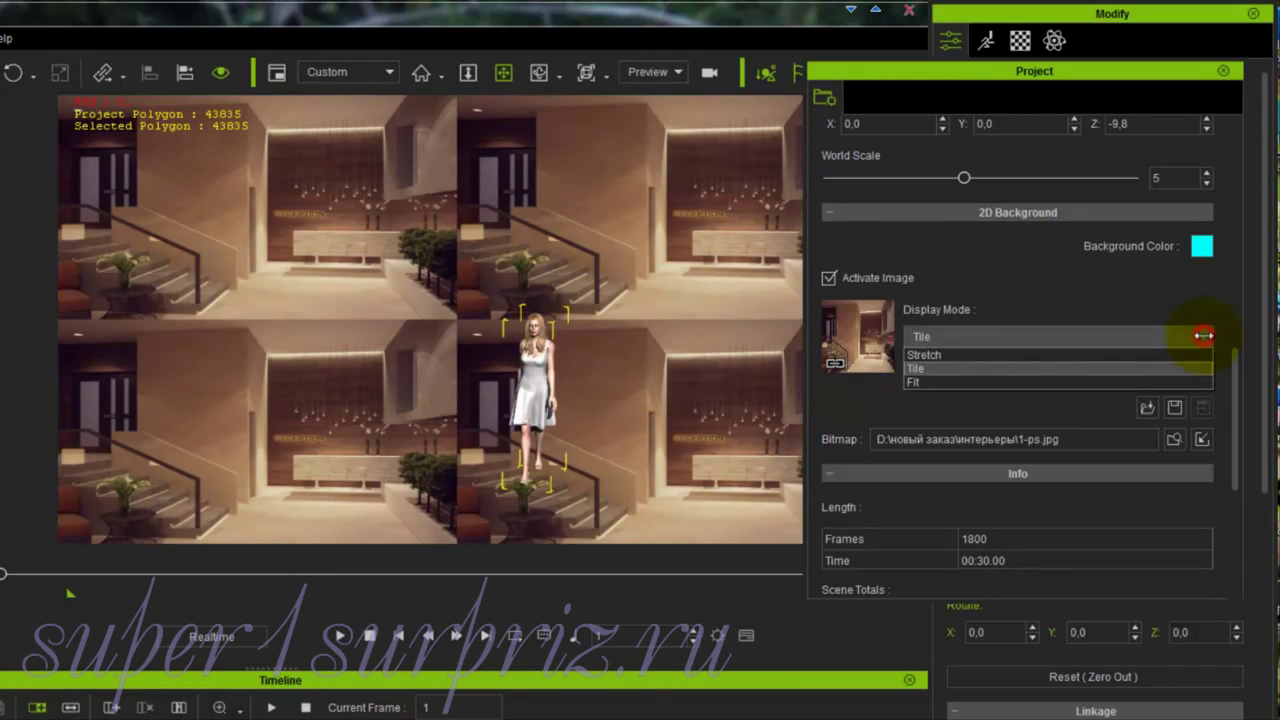
{"action": "left_click", "coordinate": [1182, 381]}
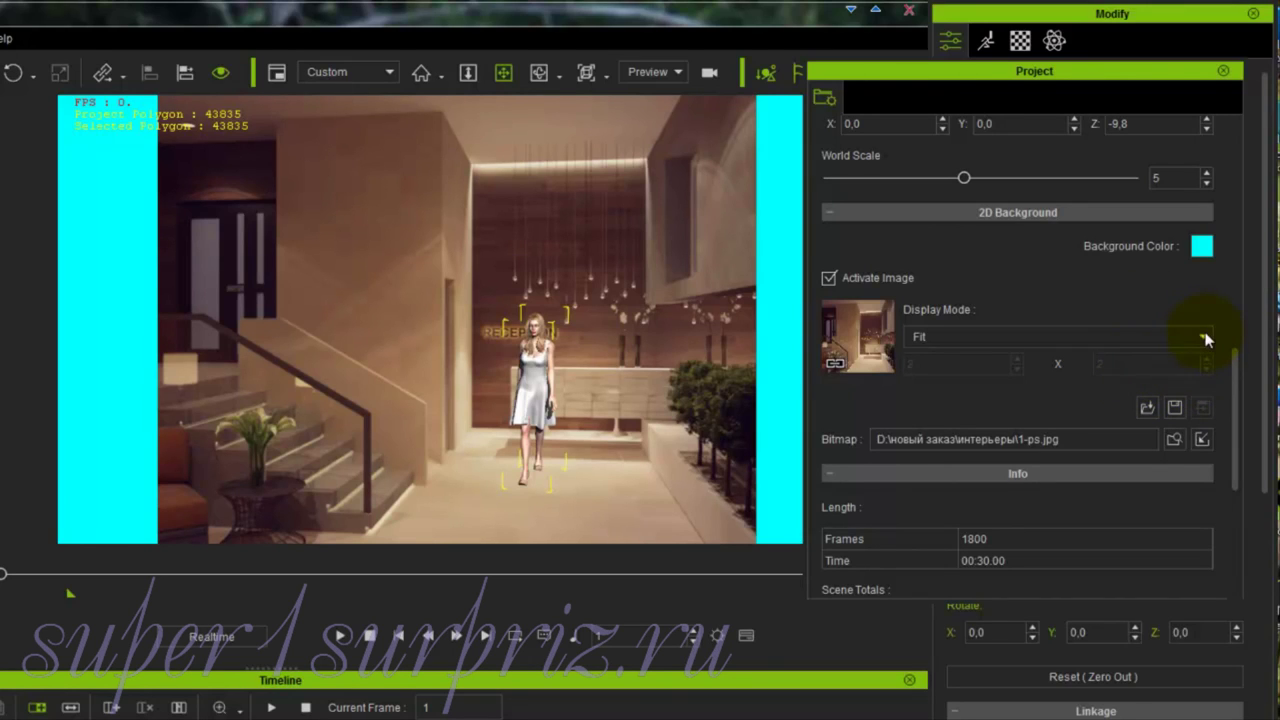
{"action": "left_click", "coordinate": [1205, 339]}
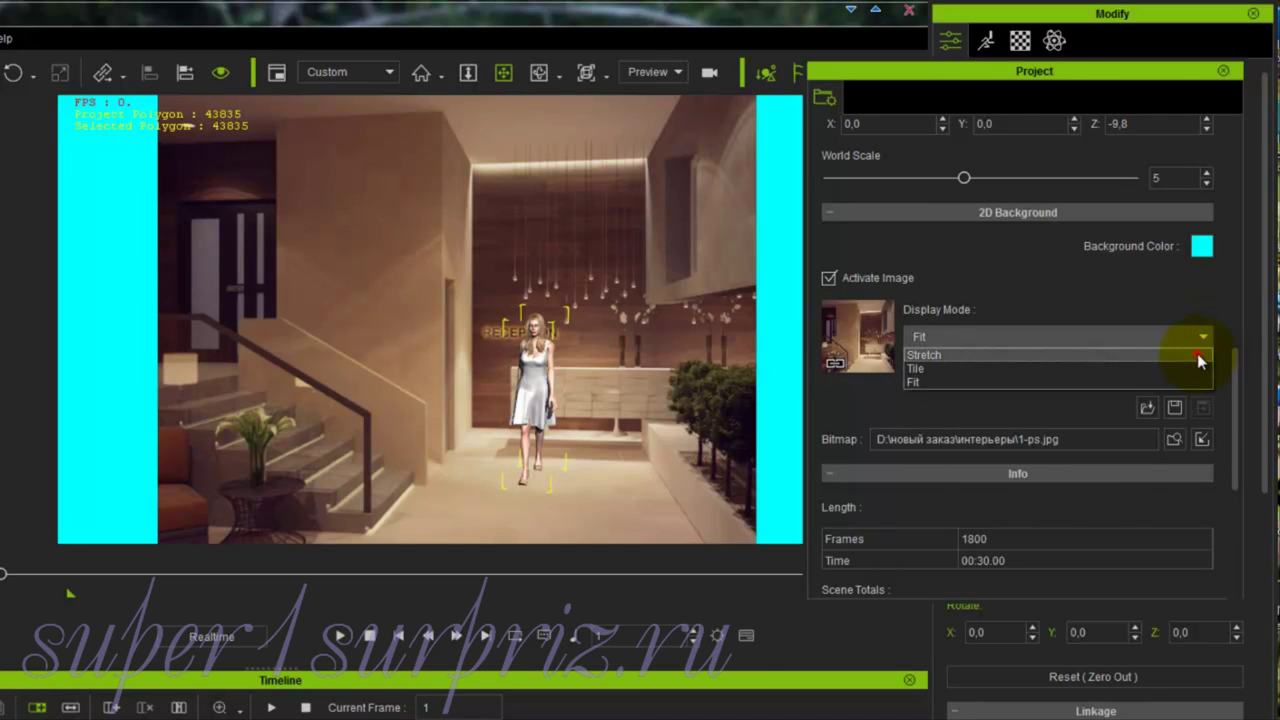
{"action": "left_click", "coordinate": [1197, 354]}
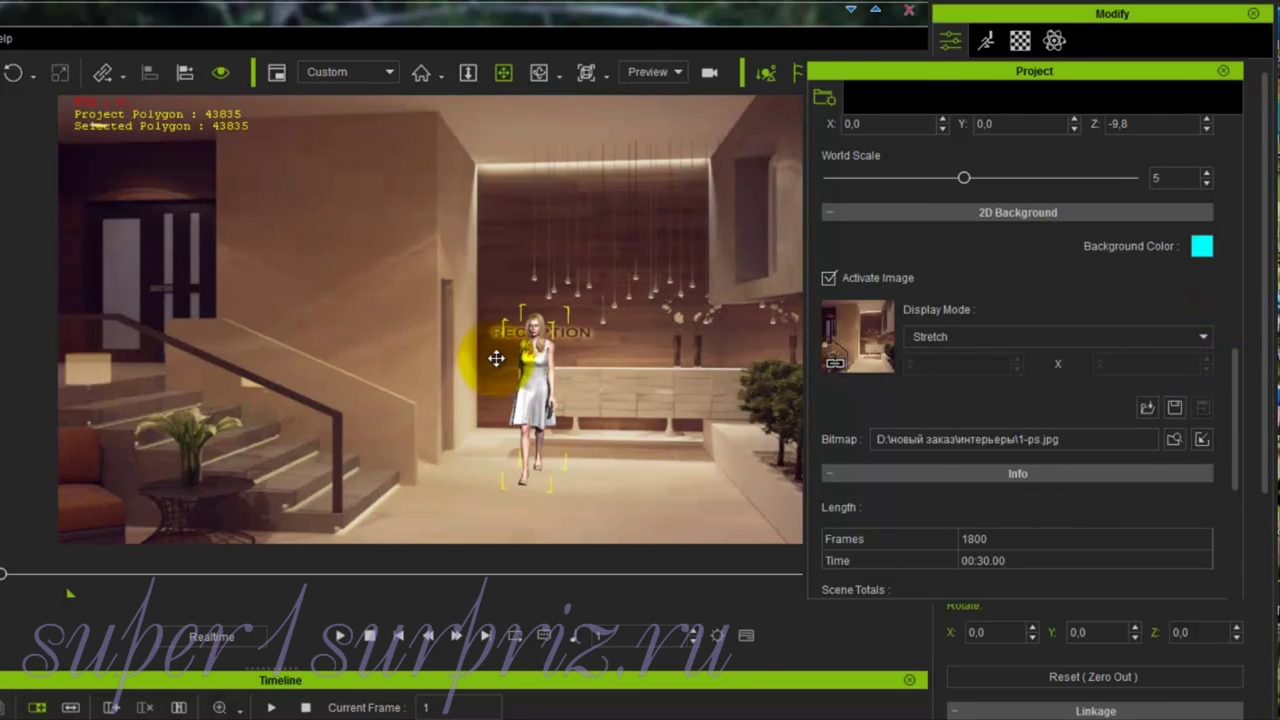